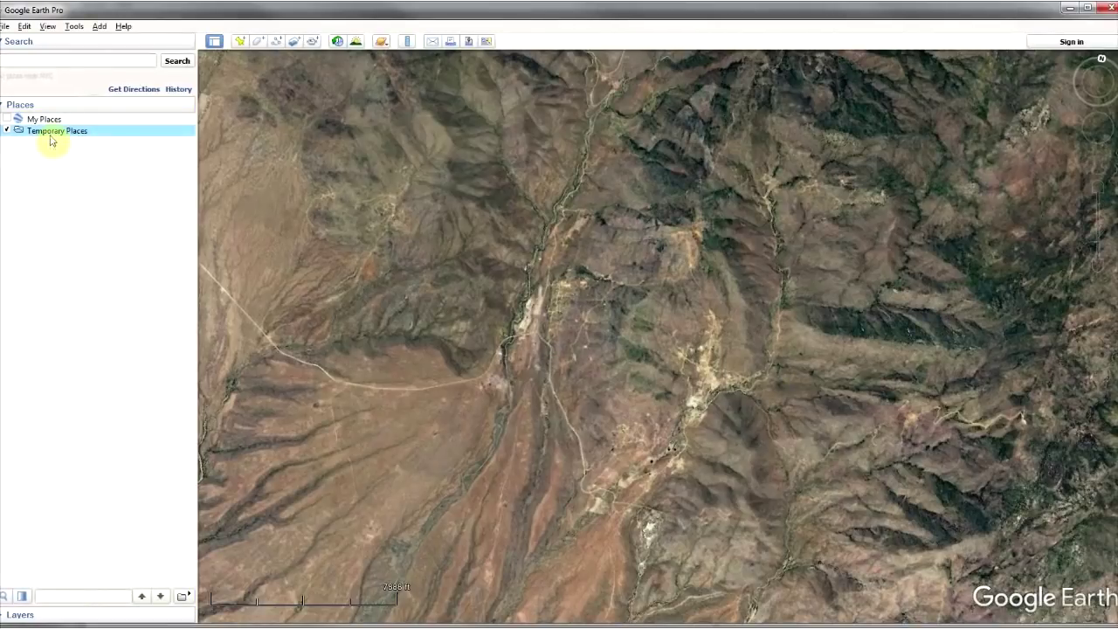
- Add a new folder named 'Overlay' under Temporary Places
{"action": "mouse_move", "coordinate": [70, 138]}
{"action": "left_click", "coordinate": [170, 140]}
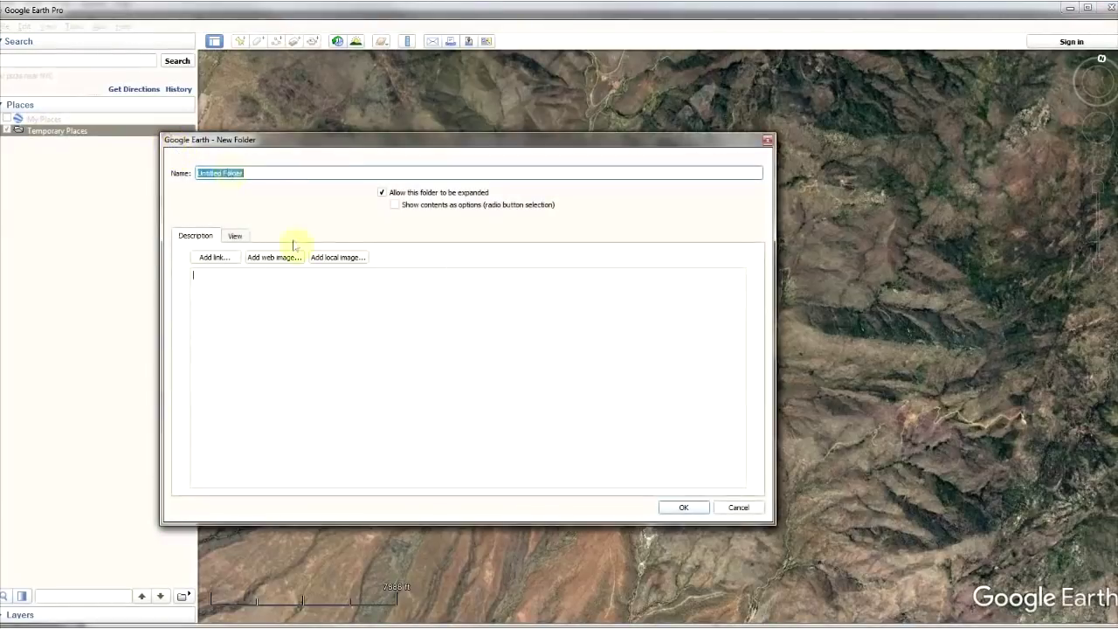
{"action": "type", "text": "Overlay"}
{"action": "key", "text": "Return"}
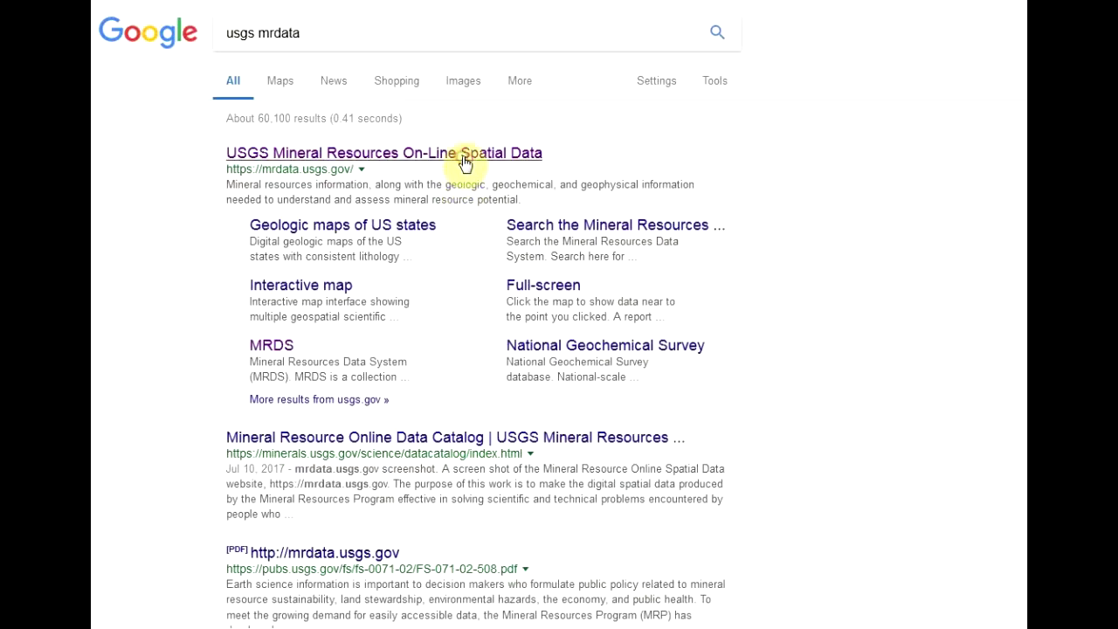
- Go to the MRDS download-by-geographic-area page on the USGS Mineral Resources site
{"action": "left_click", "coordinate": [464, 161]}
{"action": "scroll", "coordinate": [559, 406], "scroll_direction": "down", "scroll_amount": 4}
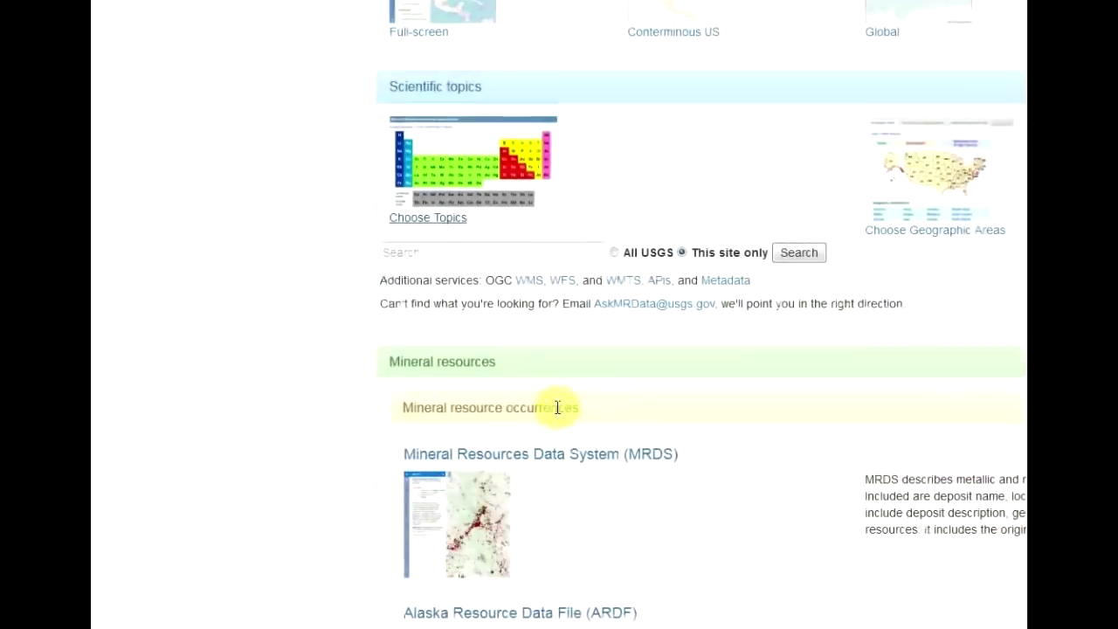
{"action": "left_click", "coordinate": [571, 360]}
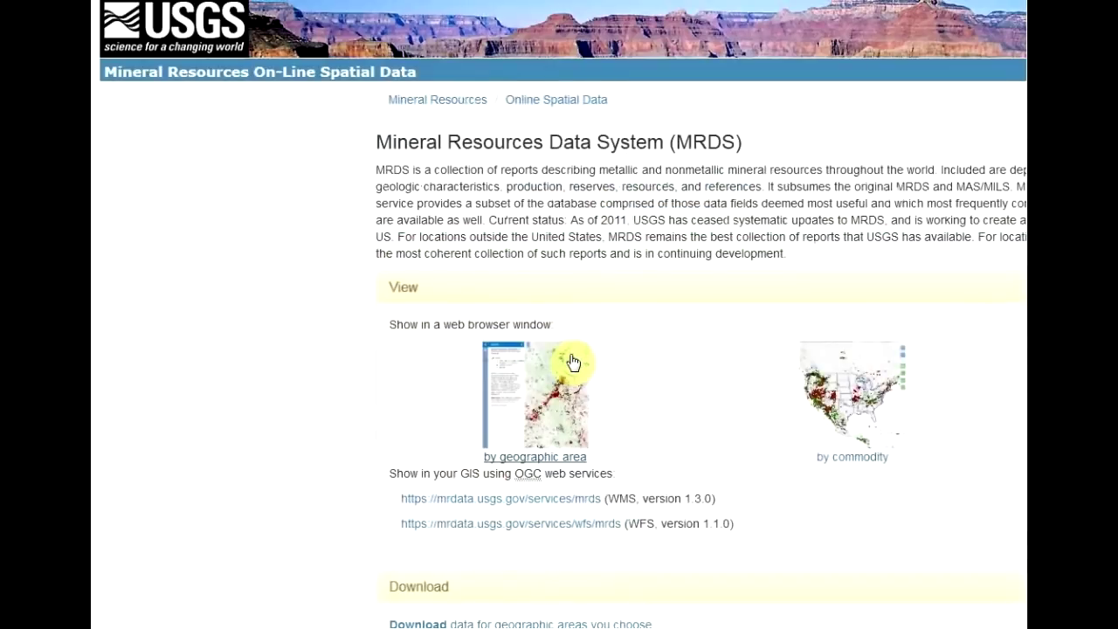
{"action": "scroll", "coordinate": [572, 361], "scroll_direction": "down", "scroll_amount": 3}
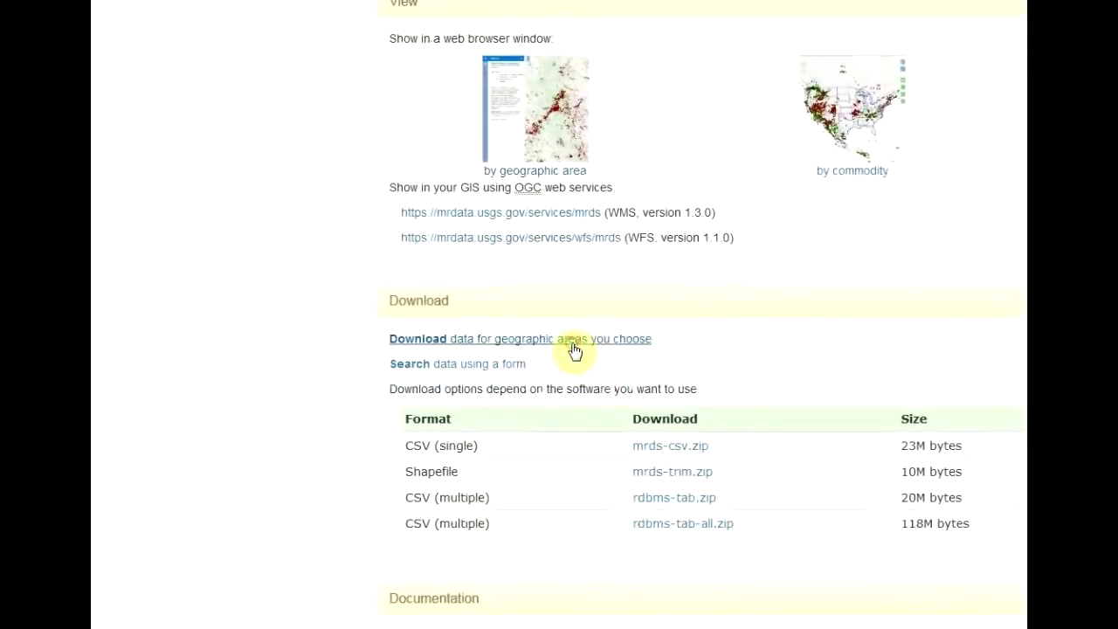
{"action": "left_click", "coordinate": [573, 344]}
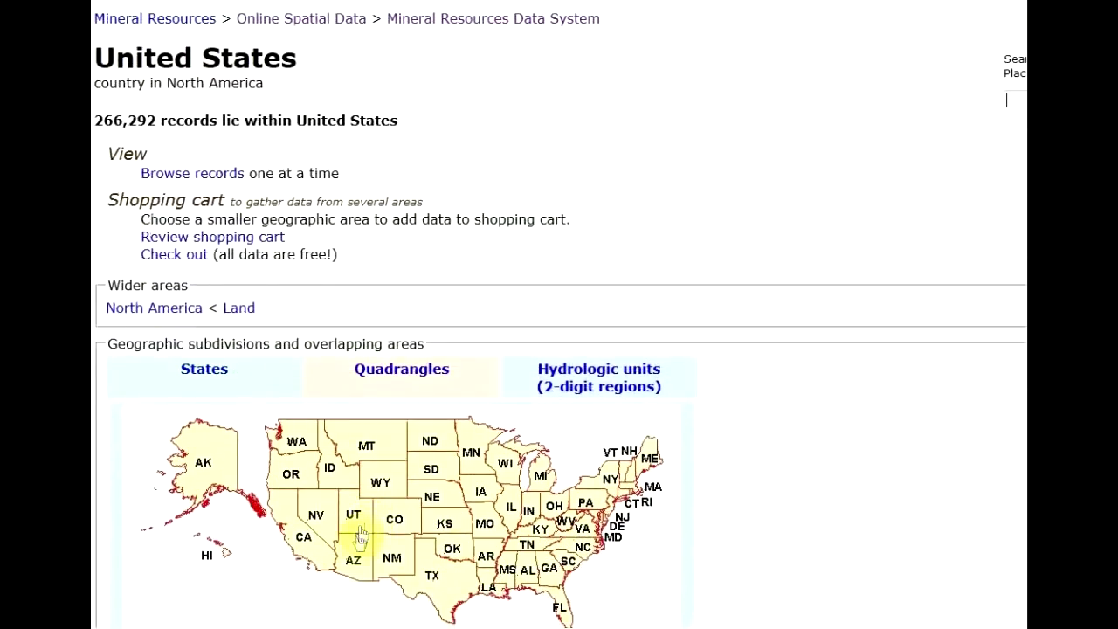
- Download Arizona's MRDS records as a Google Earth kmz and drop it into the Overlays folder
{"action": "left_click", "coordinate": [353, 558]}
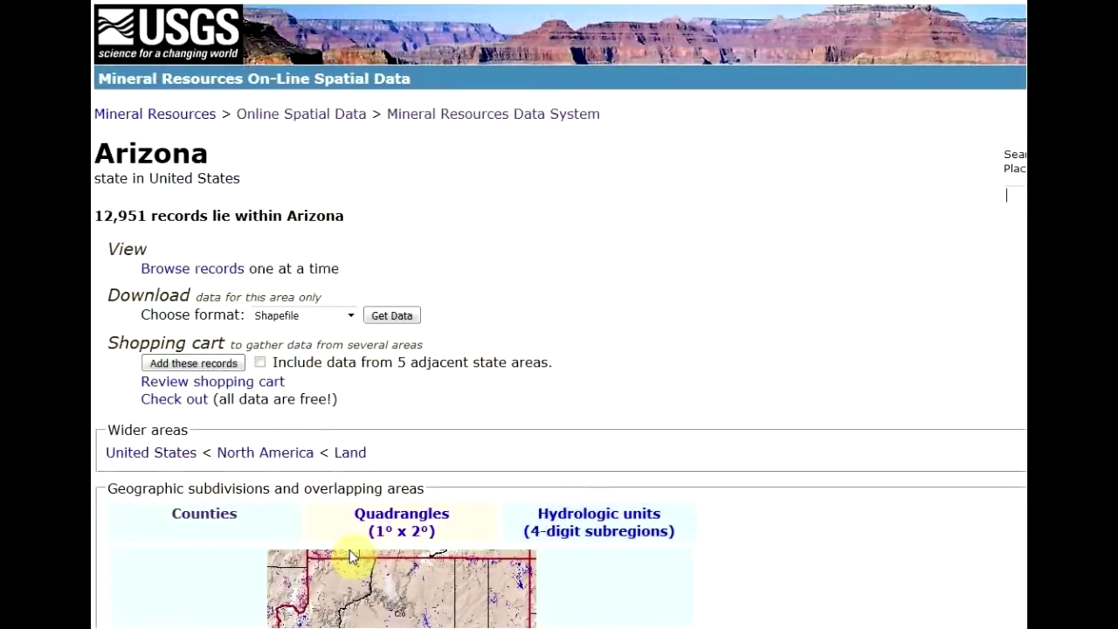
{"action": "left_click", "coordinate": [349, 314]}
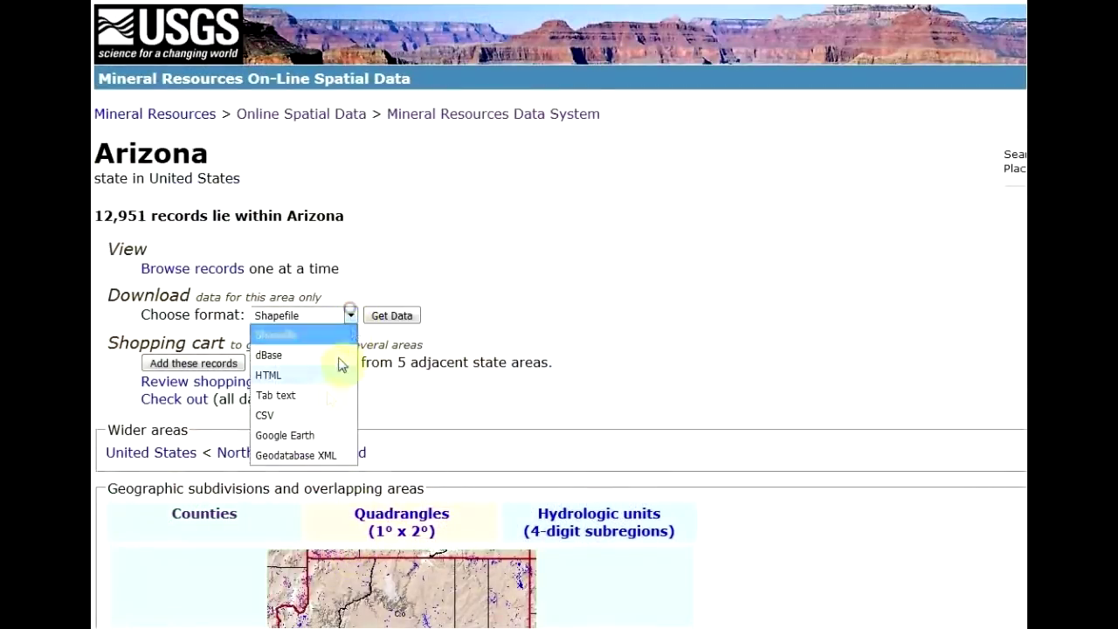
{"action": "left_click", "coordinate": [318, 434]}
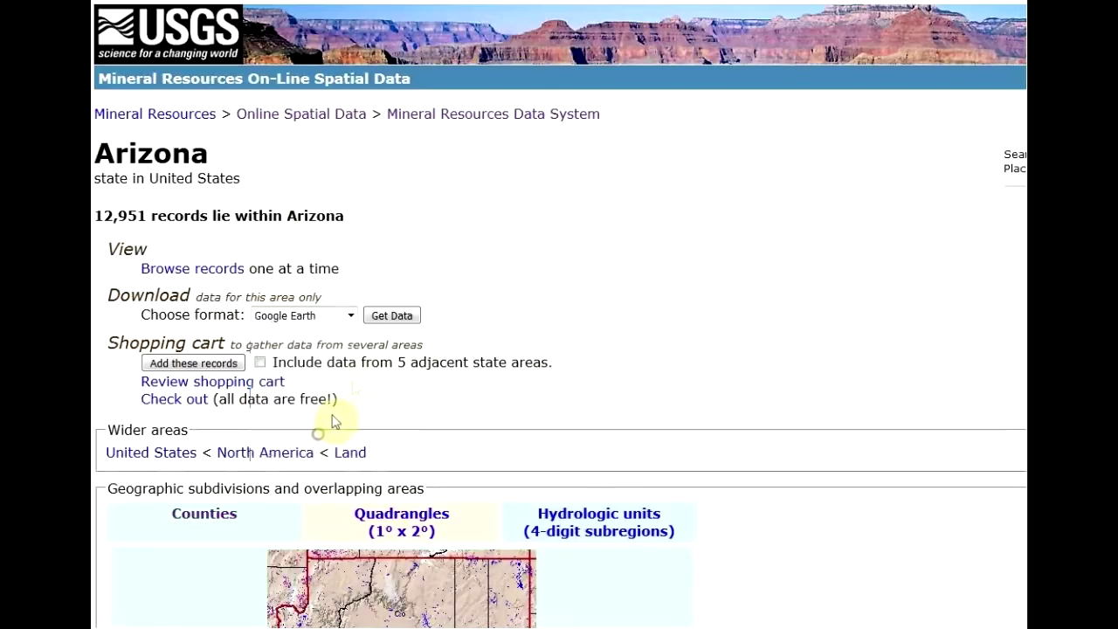
{"action": "left_click", "coordinate": [379, 320]}
{"action": "left_click", "coordinate": [366, 301]}
{"action": "left_click", "coordinate": [949, 496]}
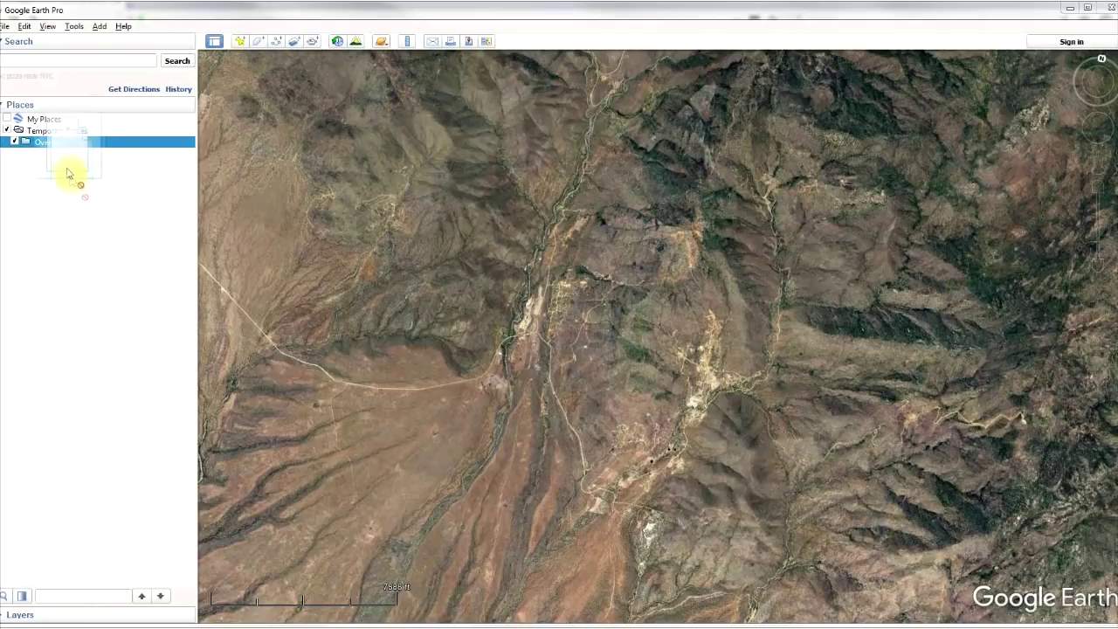
{"action": "left_click_drag", "start_coordinate": [67, 173], "coordinate": [53, 149]}
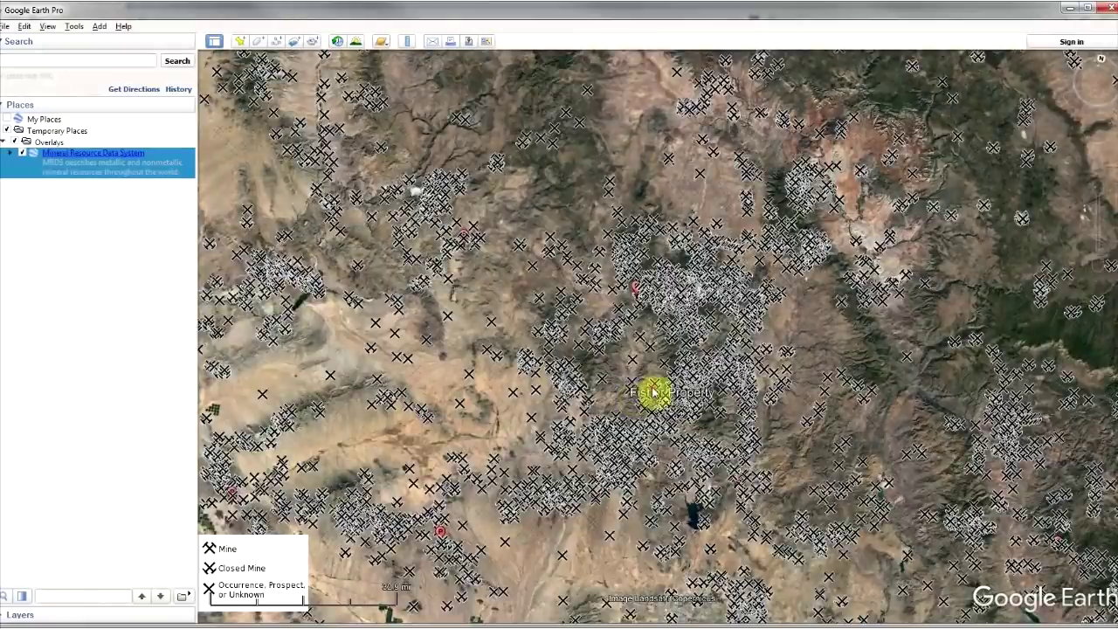
- Zoom in on the Arizona mine markers, view the Lane Mine details, then zoom back out
{"action": "scroll", "coordinate": [654, 392], "scroll_direction": "up", "scroll_amount": 2}
{"action": "scroll", "coordinate": [662, 385], "scroll_direction": "up", "scroll_amount": 3}
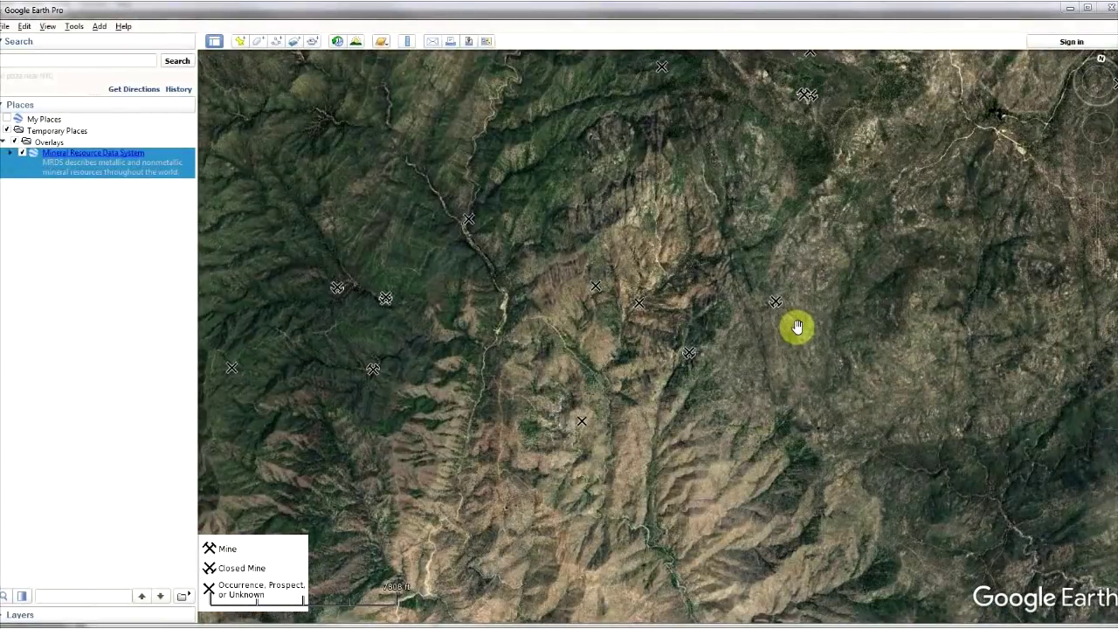
{"action": "left_click", "coordinate": [777, 305]}
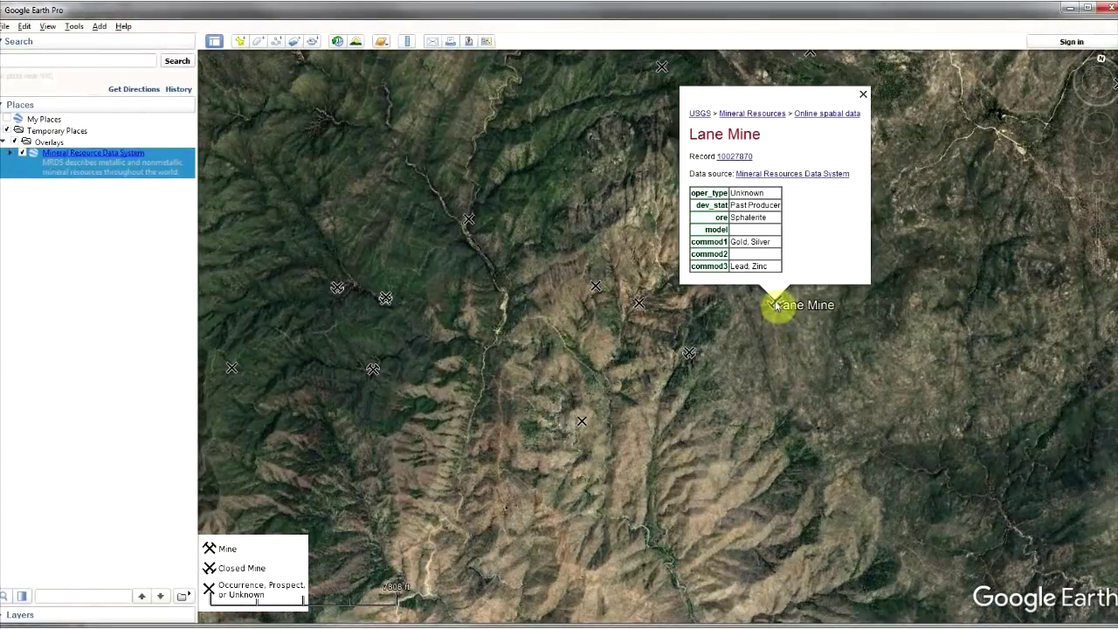
{"action": "scroll", "coordinate": [619, 270], "scroll_direction": "down", "scroll_amount": 5}
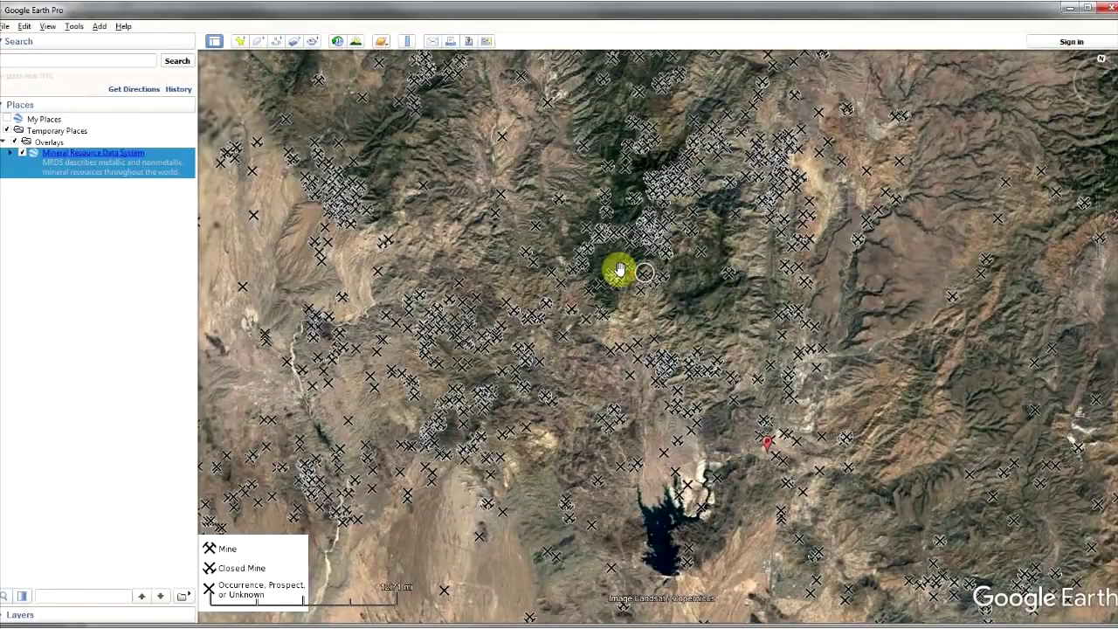
{"action": "scroll", "coordinate": [619, 270], "scroll_direction": "down", "scroll_amount": 3}
{"action": "scroll", "coordinate": [619, 270], "scroll_direction": "down", "scroll_amount": 5}
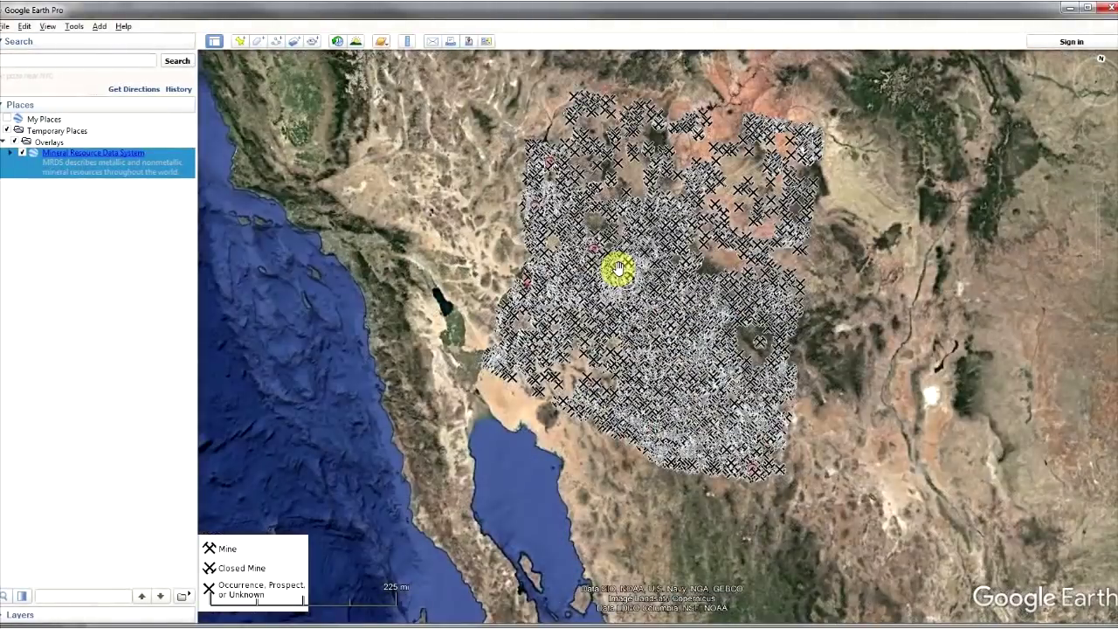
{"action": "scroll", "coordinate": [644, 315], "scroll_direction": "down", "scroll_amount": 2}
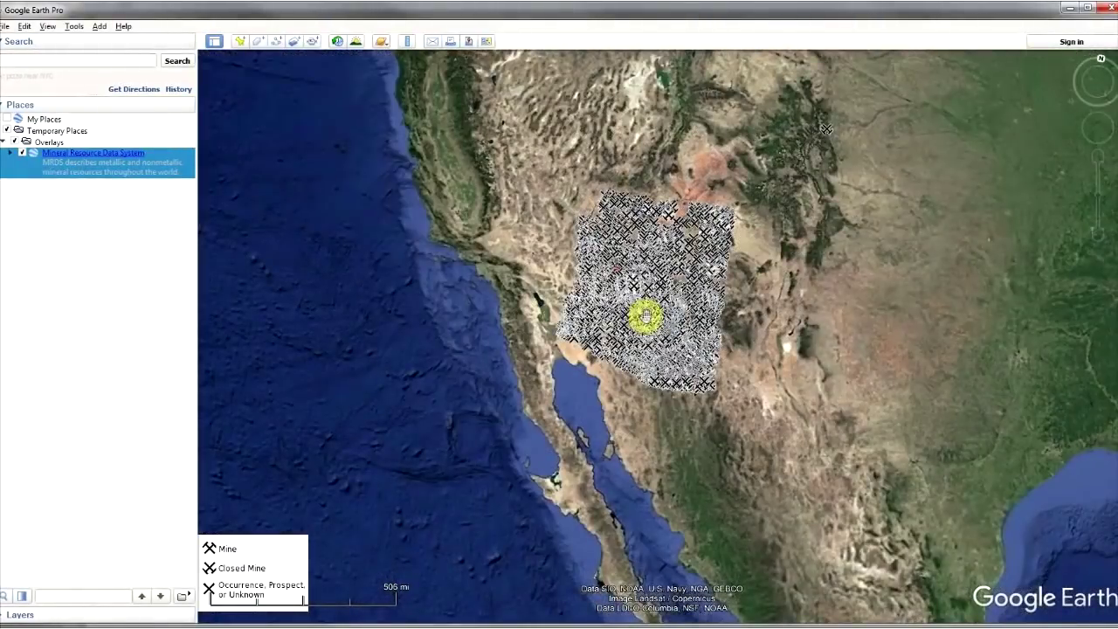
{"action": "scroll", "coordinate": [651, 316], "scroll_direction": "up", "scroll_amount": 3}
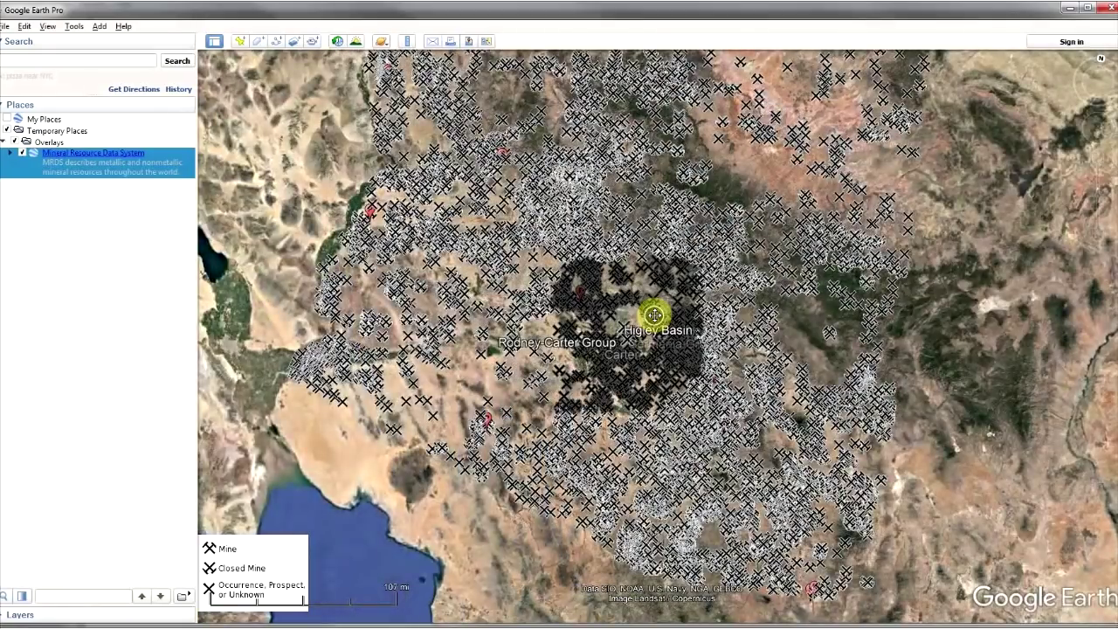
{"action": "scroll", "coordinate": [655, 315], "scroll_direction": "up", "scroll_amount": 3}
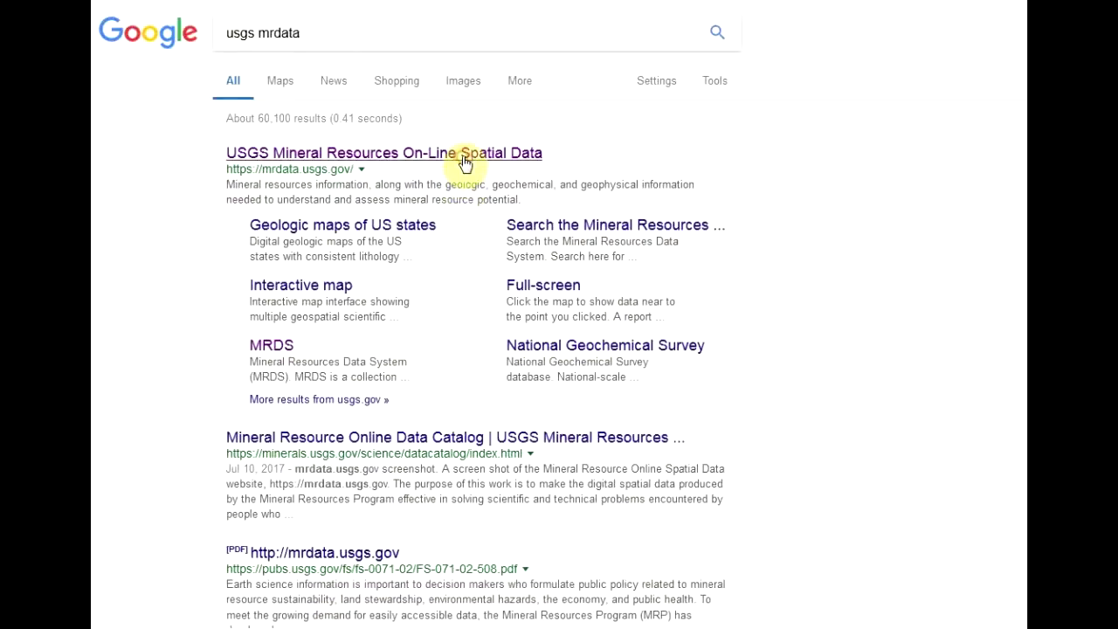
- Download azgeol.kmz from the Arizona geologic map page and drag it into the Overlays folder
{"action": "left_click", "coordinate": [464, 164]}
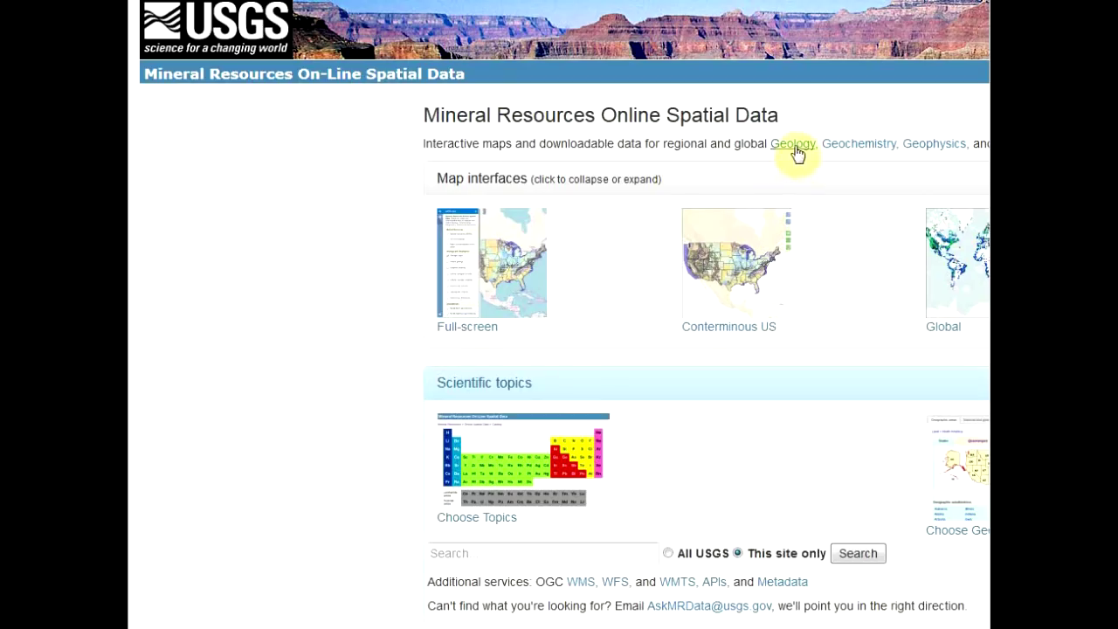
{"action": "left_click", "coordinate": [791, 147]}
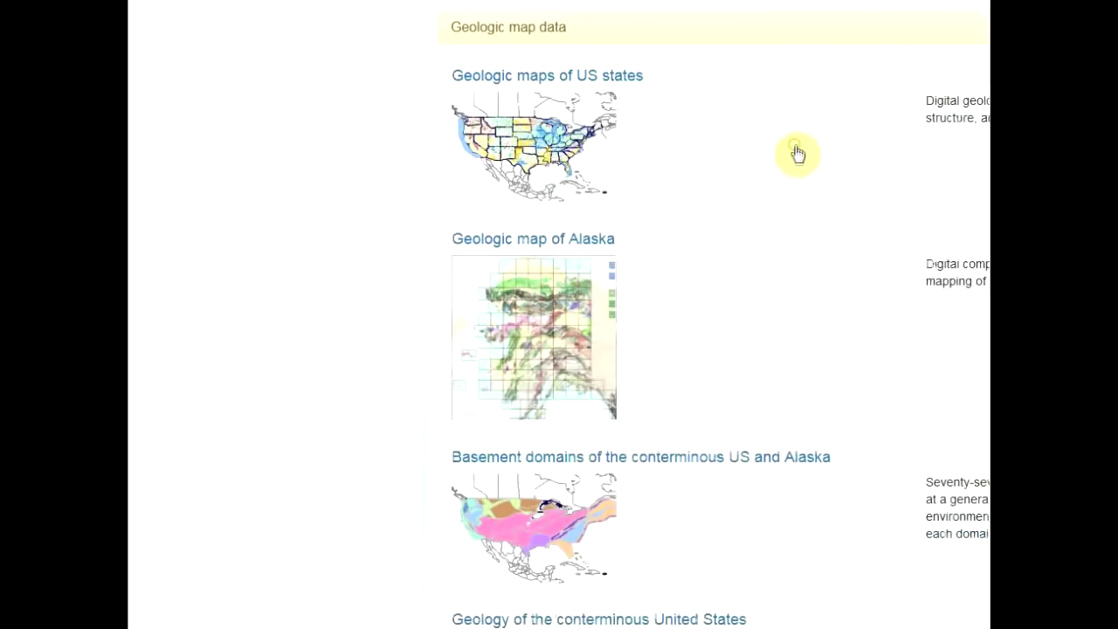
{"action": "left_click", "coordinate": [594, 75]}
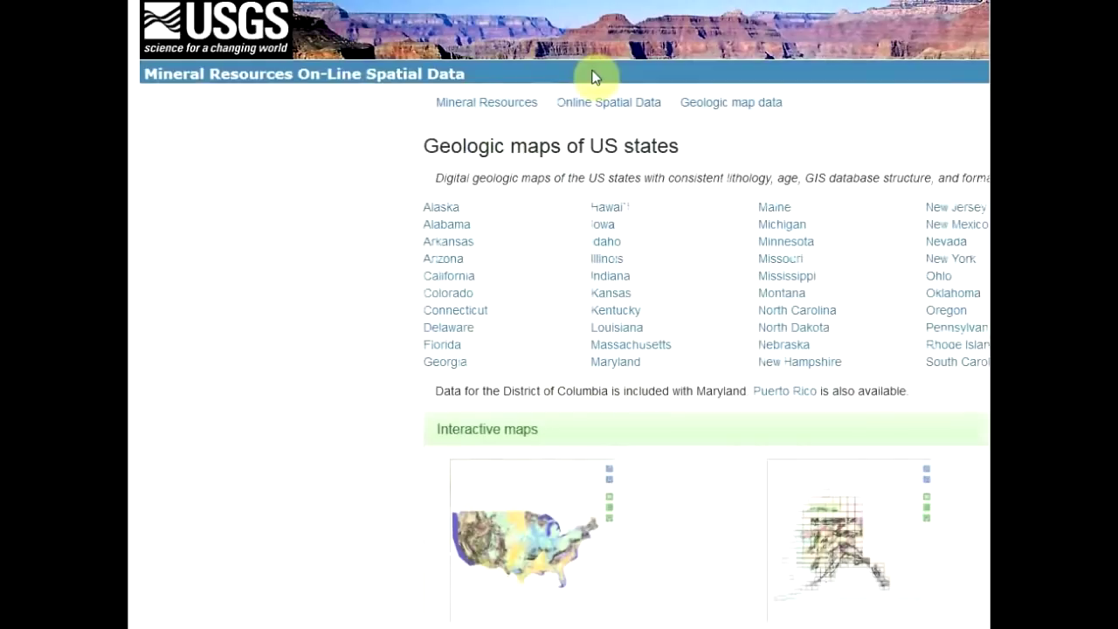
{"action": "left_click", "coordinate": [445, 260]}
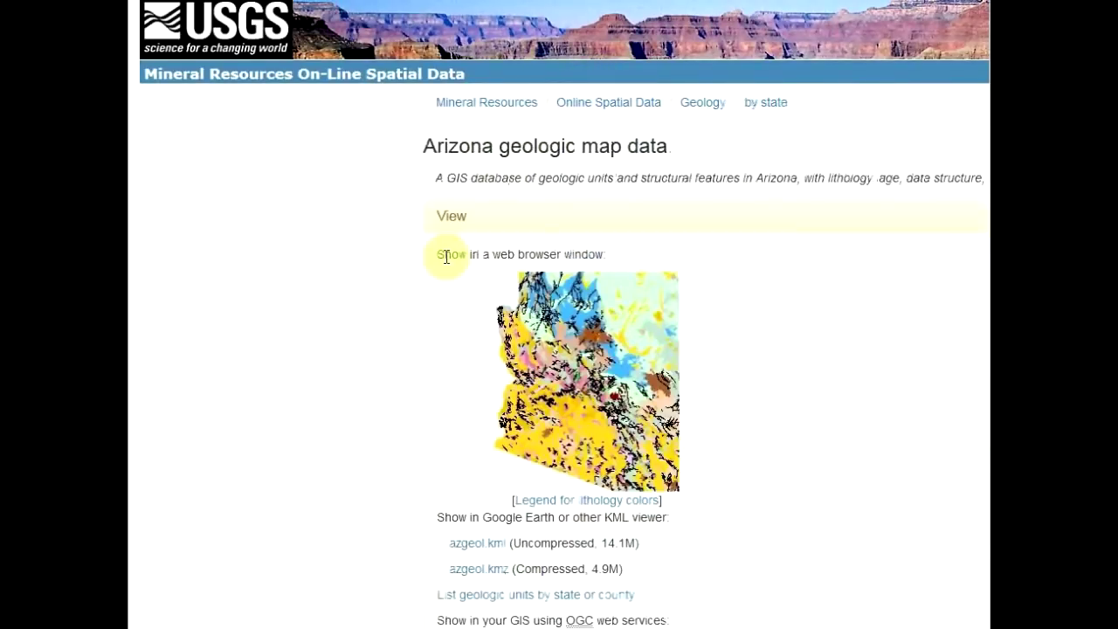
{"action": "left_click", "coordinate": [488, 578]}
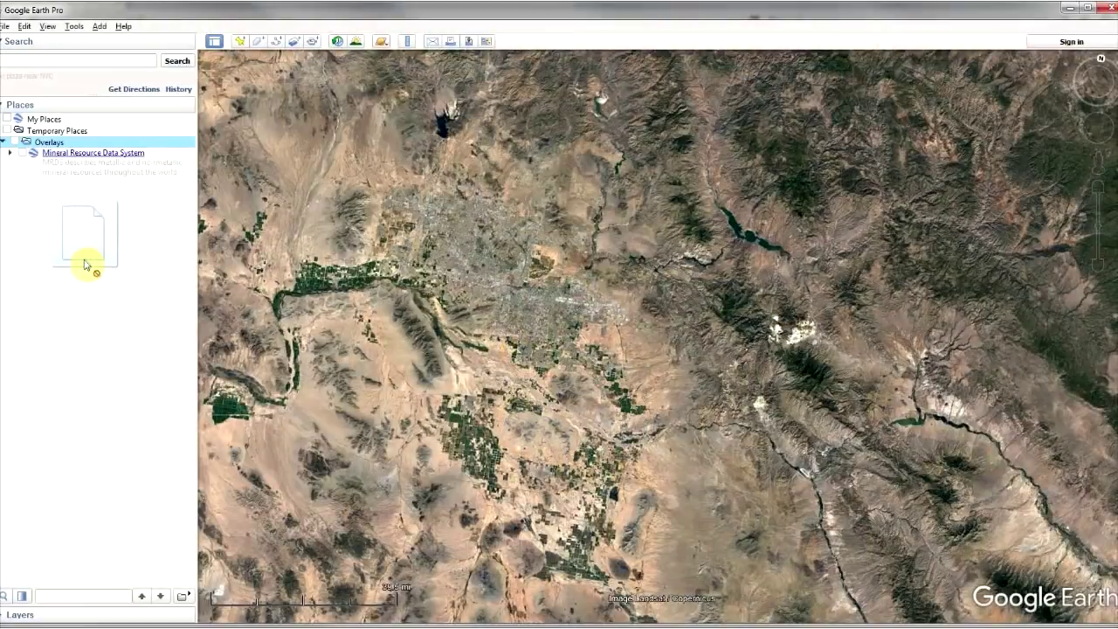
{"action": "left_click_drag", "start_coordinate": [88, 262], "coordinate": [66, 144]}
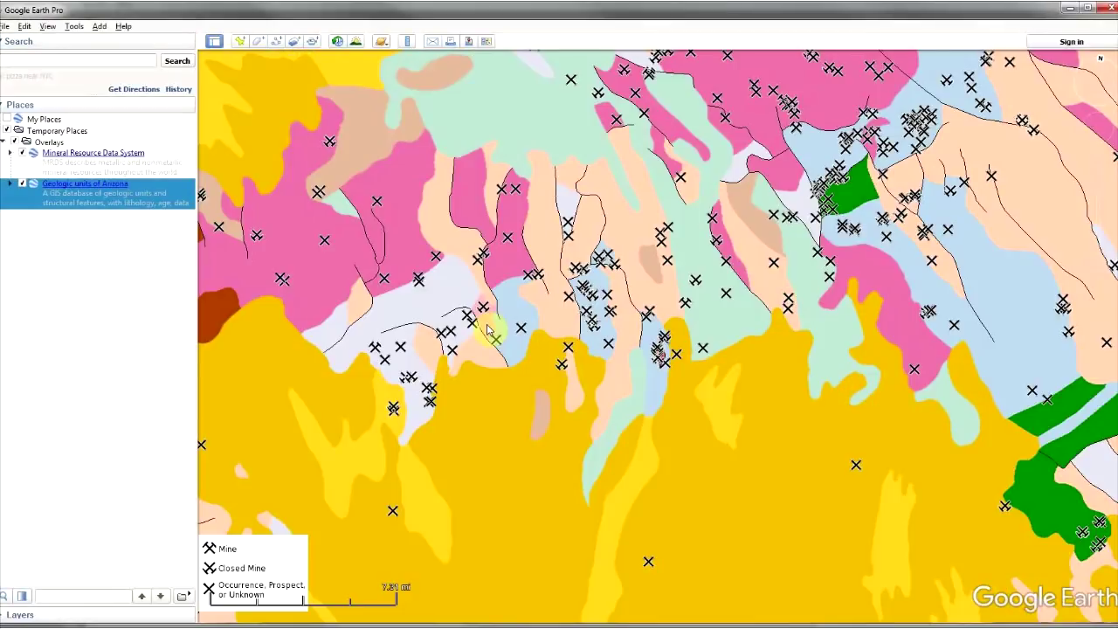
- Read the balloon descriptions of a geologic unit and a normal fault line
{"action": "left_click", "coordinate": [489, 330]}
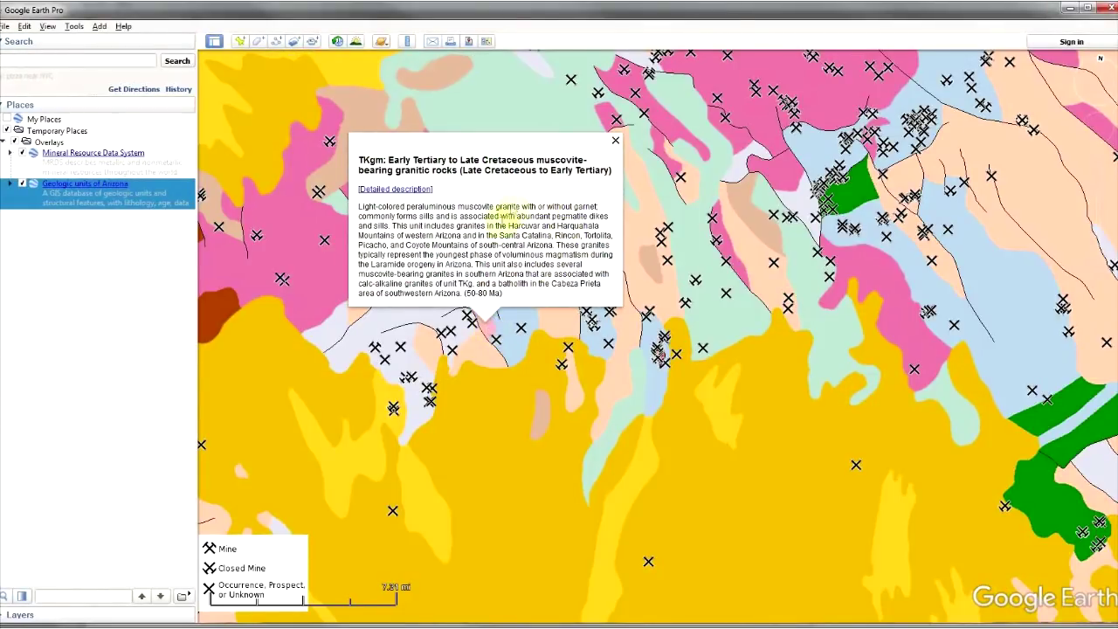
{"action": "left_click", "coordinate": [615, 141]}
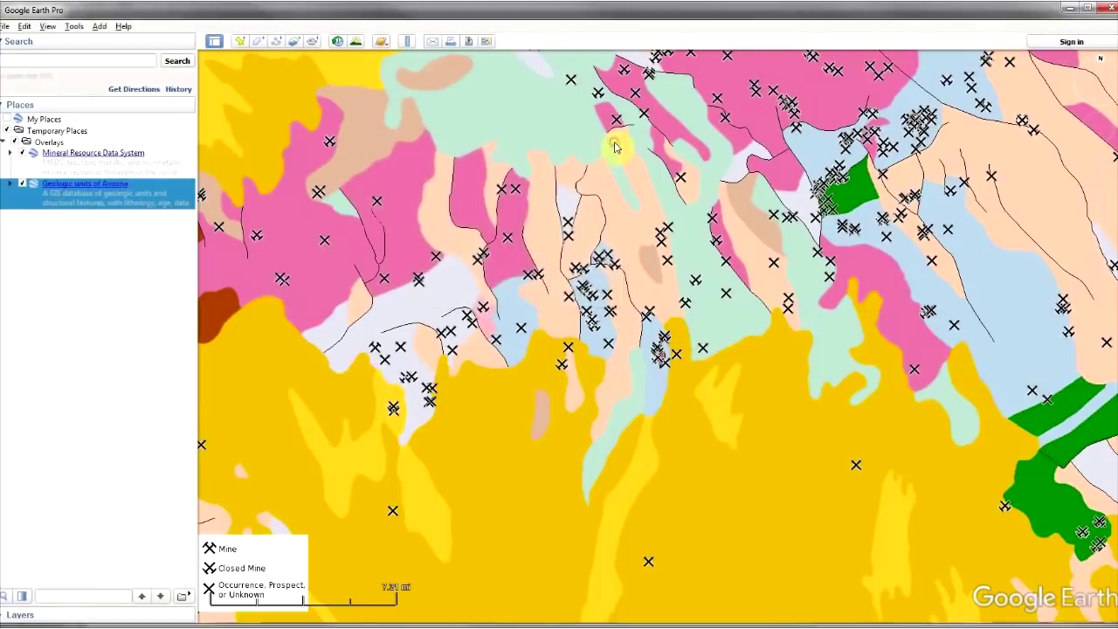
{"action": "left_click", "coordinate": [499, 321]}
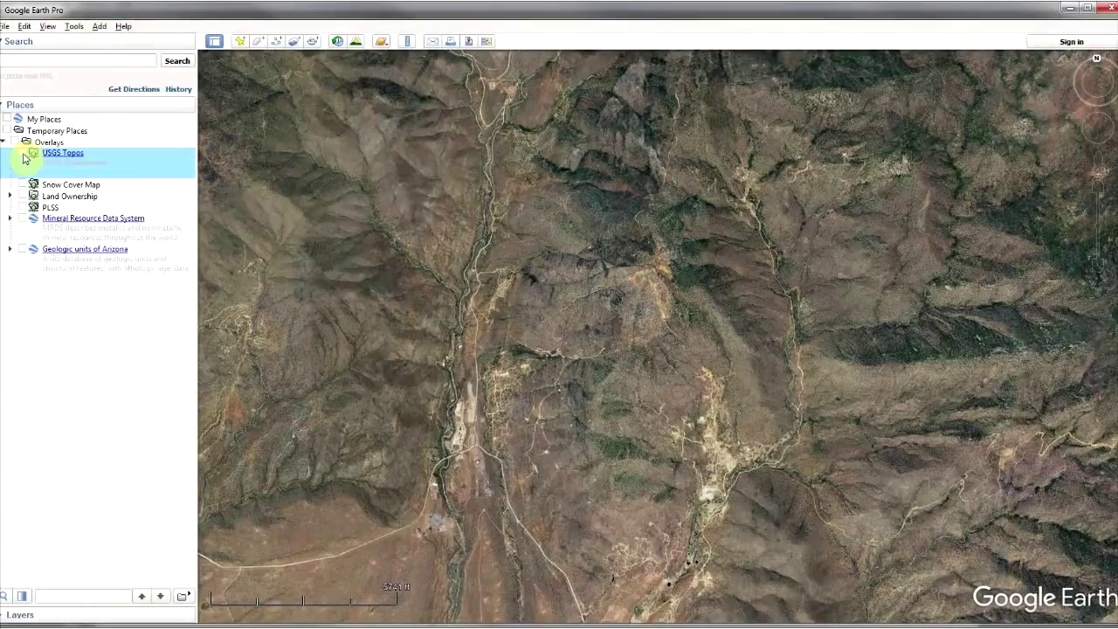
- Turn on the USGS Topos, snow water equivalent, Land Ownership and PLSS overlays
{"action": "left_click", "coordinate": [25, 156]}
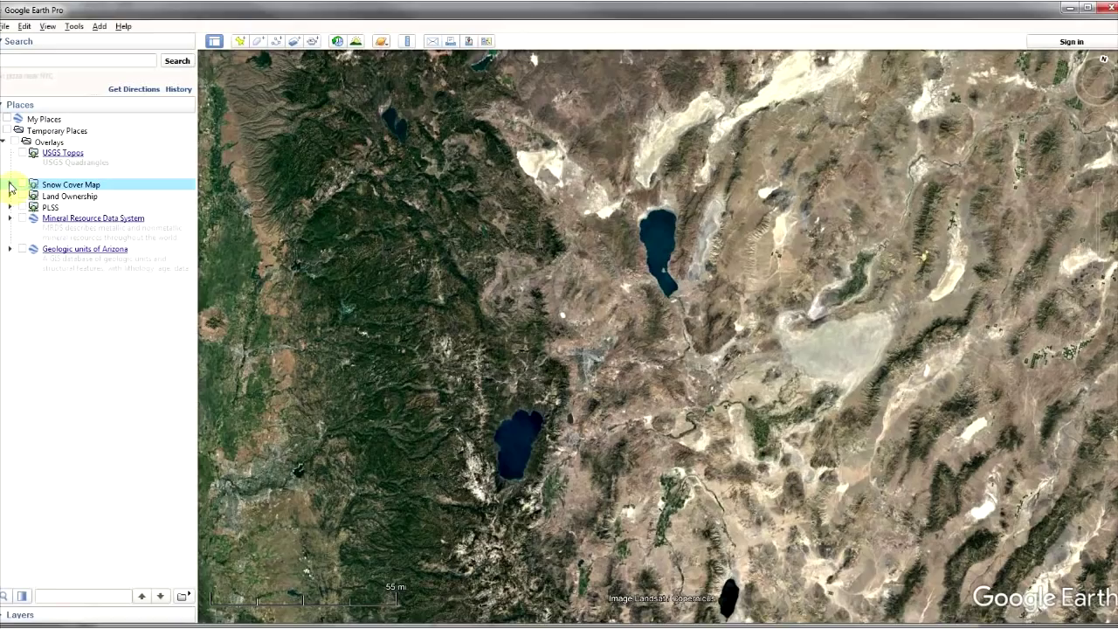
{"action": "left_click", "coordinate": [10, 185]}
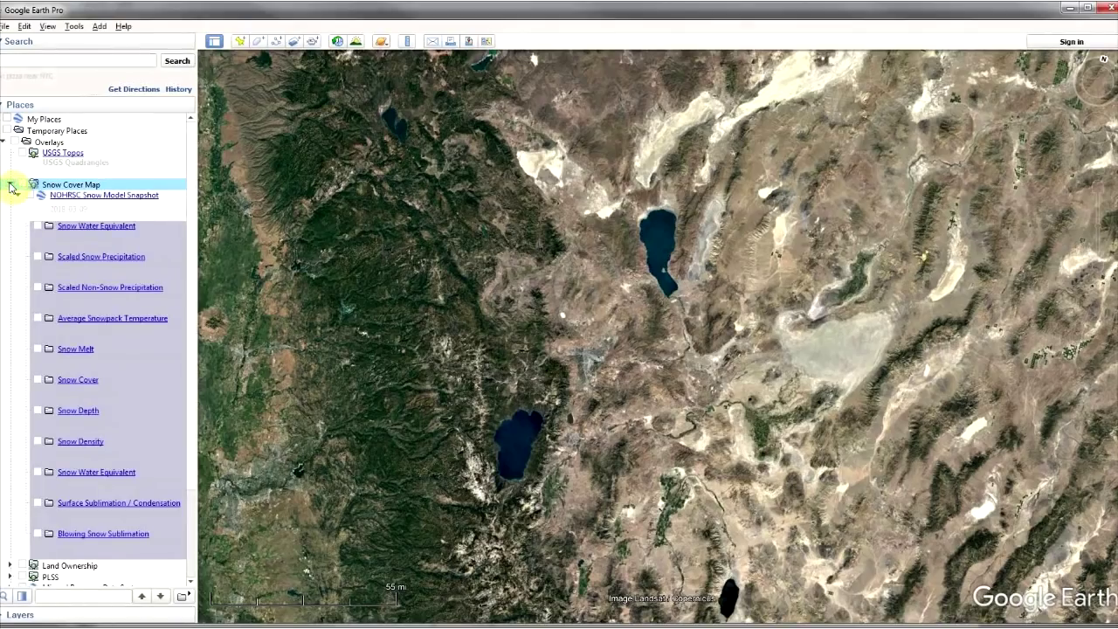
{"action": "left_click", "coordinate": [36, 226]}
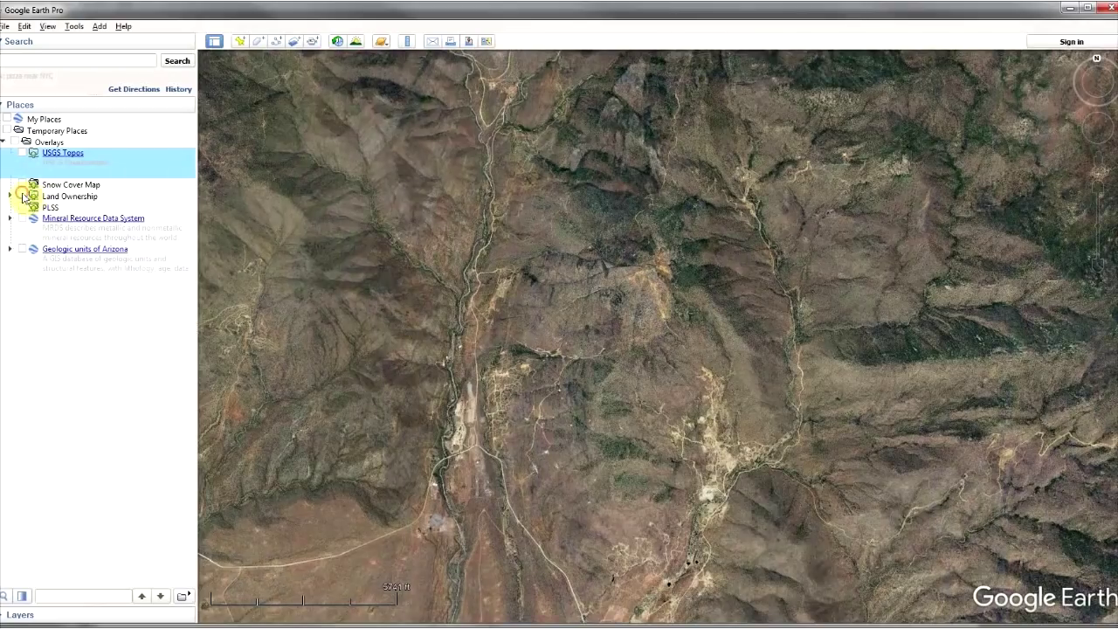
{"action": "left_click", "coordinate": [23, 196]}
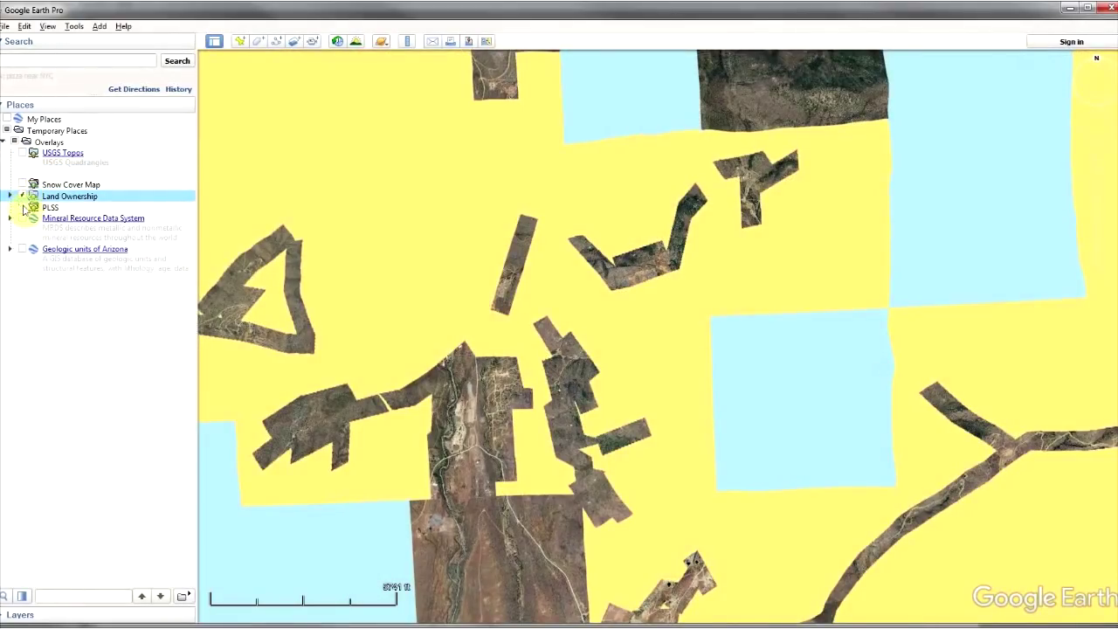
{"action": "left_click", "coordinate": [23, 208]}
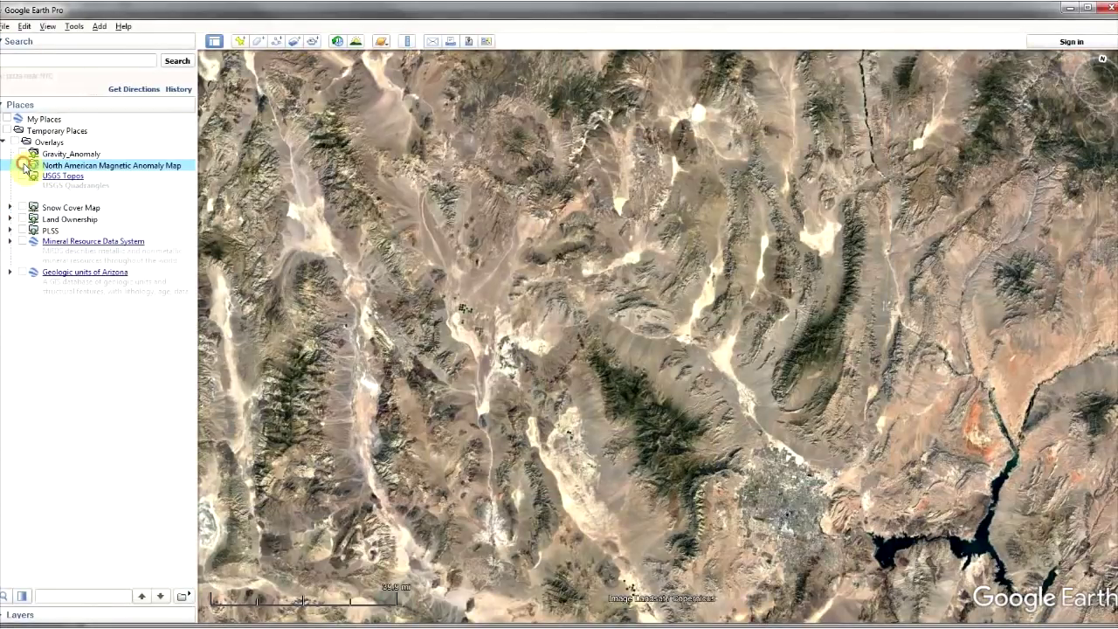
- Show the magnetic anomaly overlay, then the gravity anomaly overlay, and select the Services page URL
{"action": "left_click", "coordinate": [24, 166]}
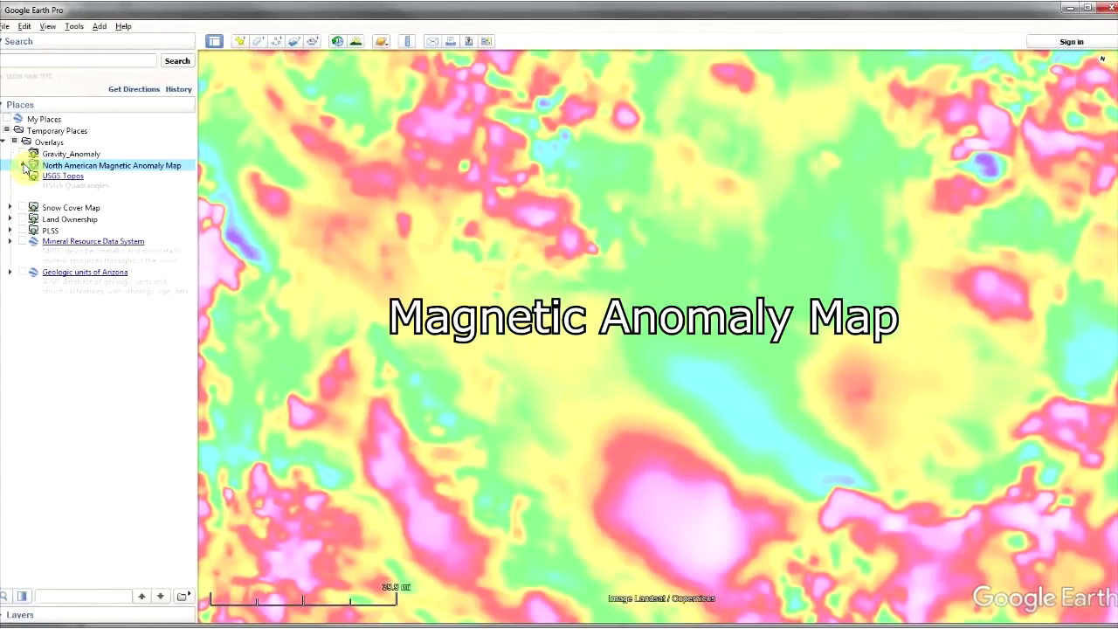
{"action": "left_click", "coordinate": [24, 154]}
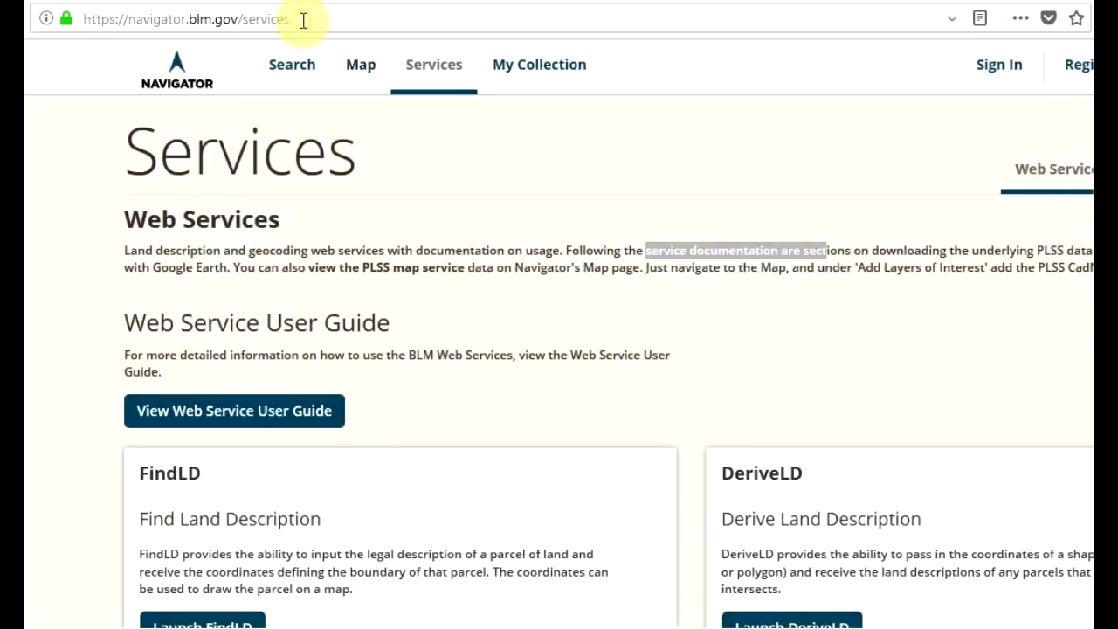
{"action": "left_click_drag", "start_coordinate": [302, 19], "coordinate": [80, 18]}
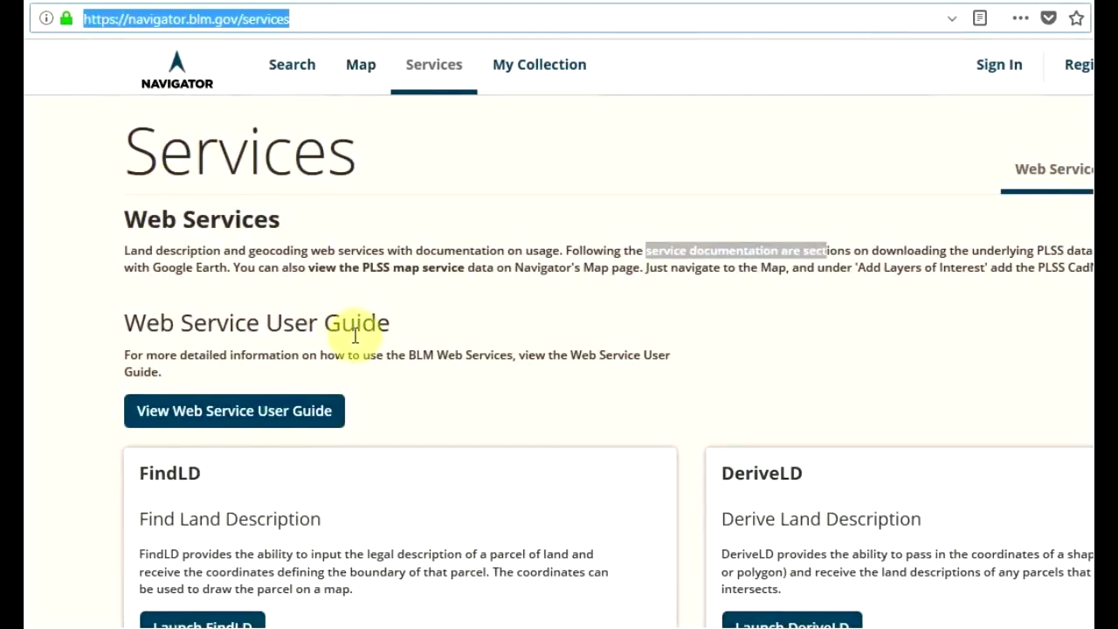
- Follow the PLSS Google Earth guide to the BLM_Natl_PLSS_CadNSDI WMS page and select its URL
{"action": "scroll", "coordinate": [355, 336], "scroll_direction": "down", "scroll_amount": 10}
{"action": "left_click", "coordinate": [205, 579]}
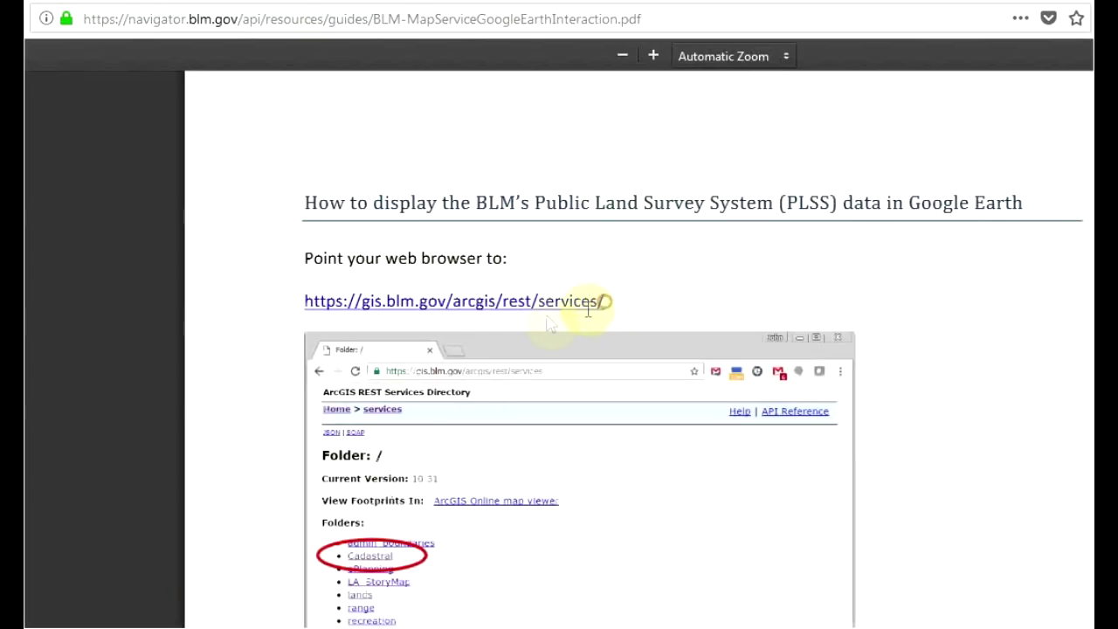
{"action": "key", "text": "ctrl+a"}
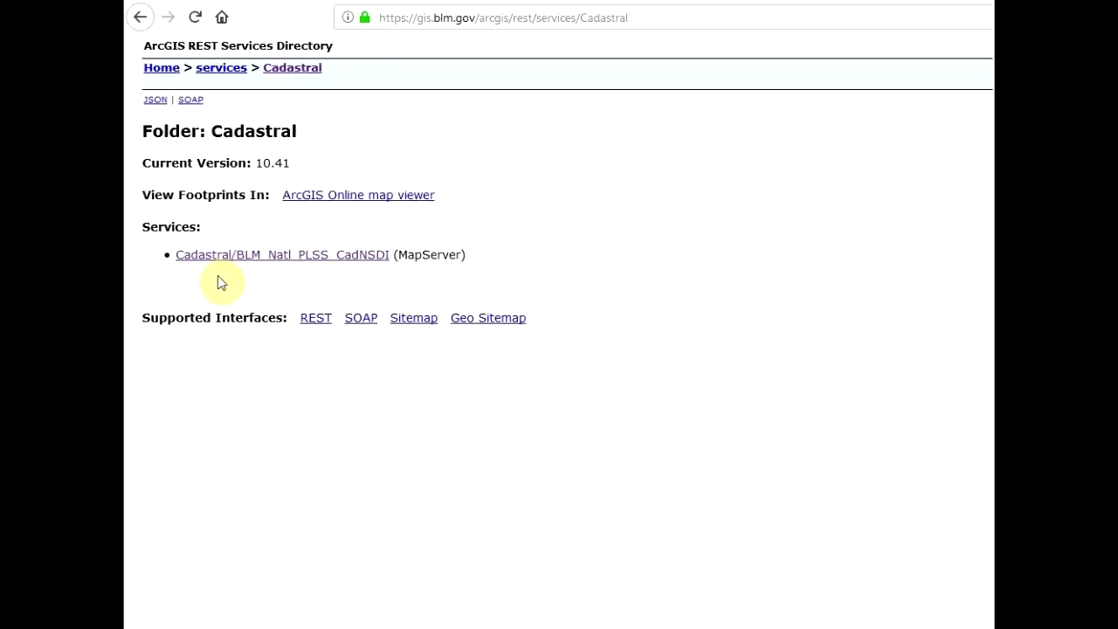
{"action": "left_click", "coordinate": [236, 257]}
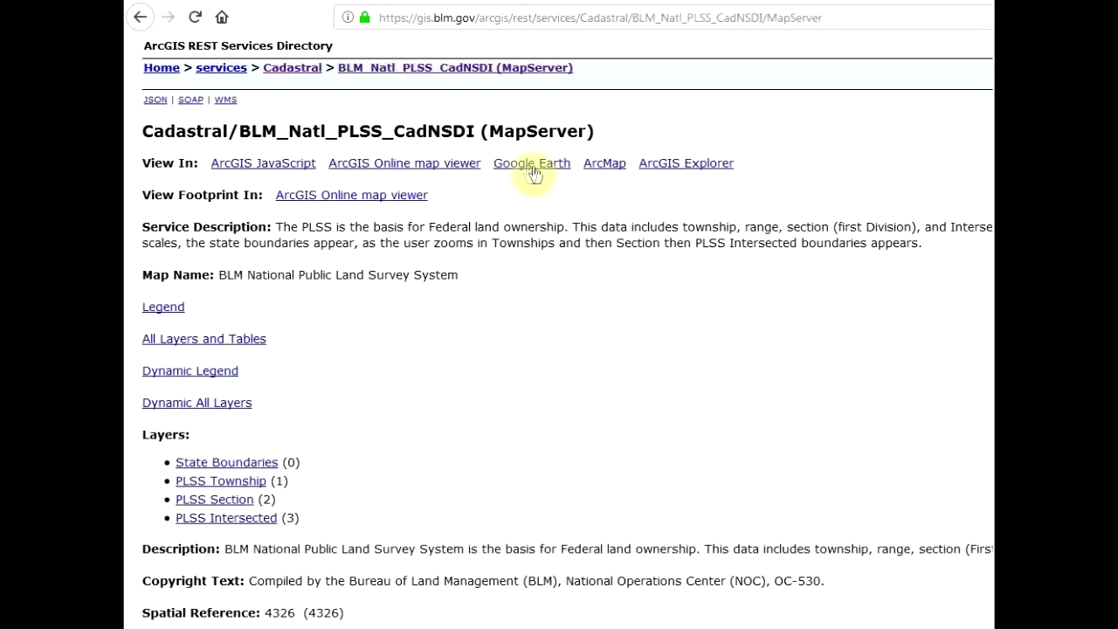
{"action": "left_click", "coordinate": [225, 100]}
{"action": "left_click_drag", "start_coordinate": [867, 15], "coordinate": [361, 12]}
{"action": "key", "text": "ctrl+c"}
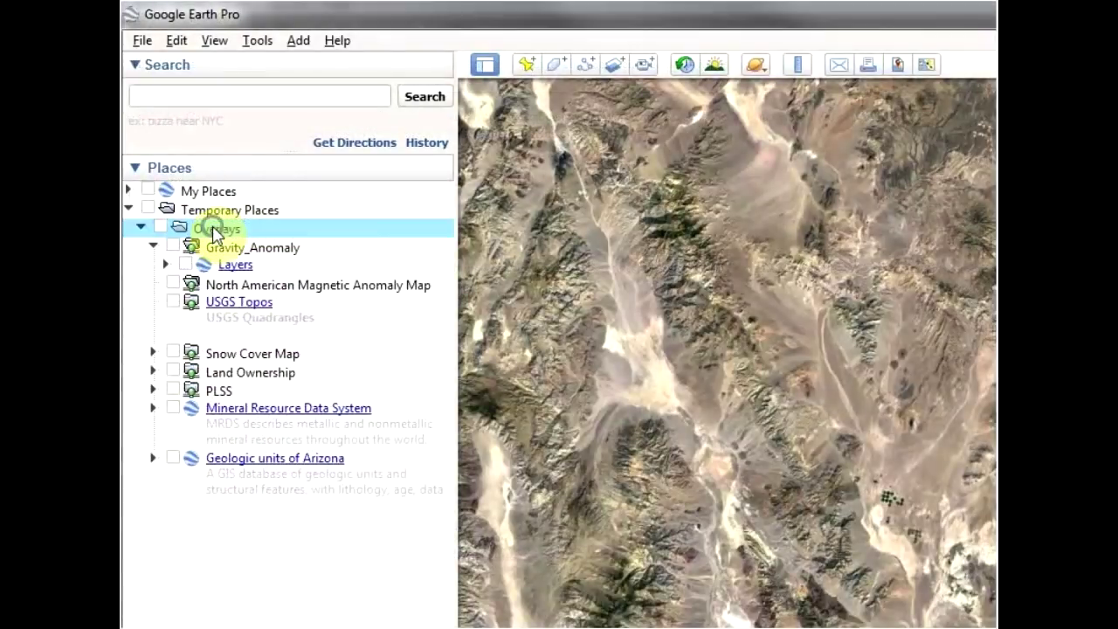
- Add a new image overlay in the Overlays folder named Networked PLSS
{"action": "right_click", "coordinate": [218, 225]}
{"action": "mouse_move", "coordinate": [250, 236]}
{"action": "left_click", "coordinate": [444, 484]}
{"action": "left_click", "coordinate": [565, 278]}
{"action": "left_click_drag", "start_coordinate": [564, 278], "coordinate": [303, 282]}
{"action": "type", "text": "Networked PLSS"}
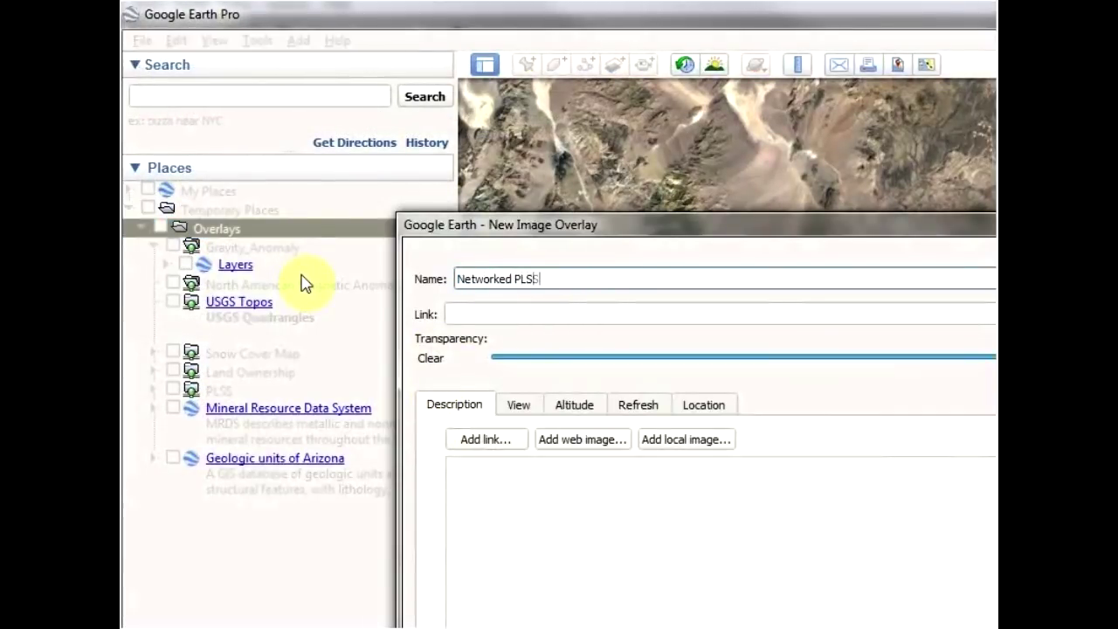
- Add the pasted BLM WMS server address in the overlay's WMS parameters
{"action": "left_click", "coordinate": [641, 406]}
{"action": "left_click_drag", "start_coordinate": [732, 229], "coordinate": [195, 138]}
{"action": "left_click", "coordinate": [760, 517]}
{"action": "left_click_drag", "start_coordinate": [641, 139], "coordinate": [712, 151]}
{"action": "left_click", "coordinate": [884, 184]}
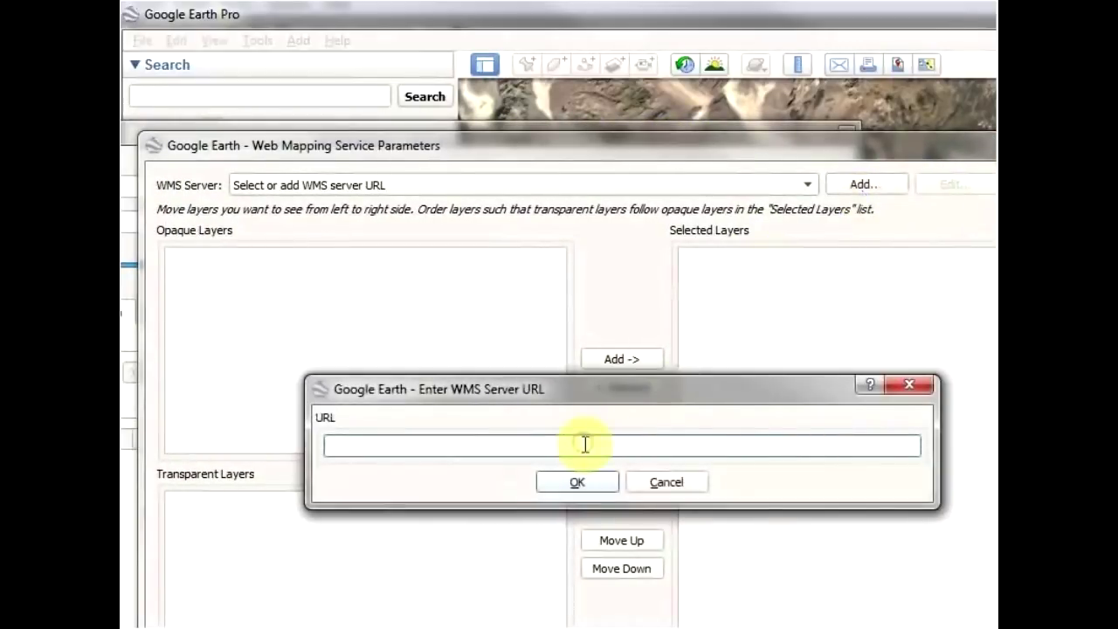
{"action": "key", "text": "ctrl+v"}
{"action": "left_click", "coordinate": [599, 482]}
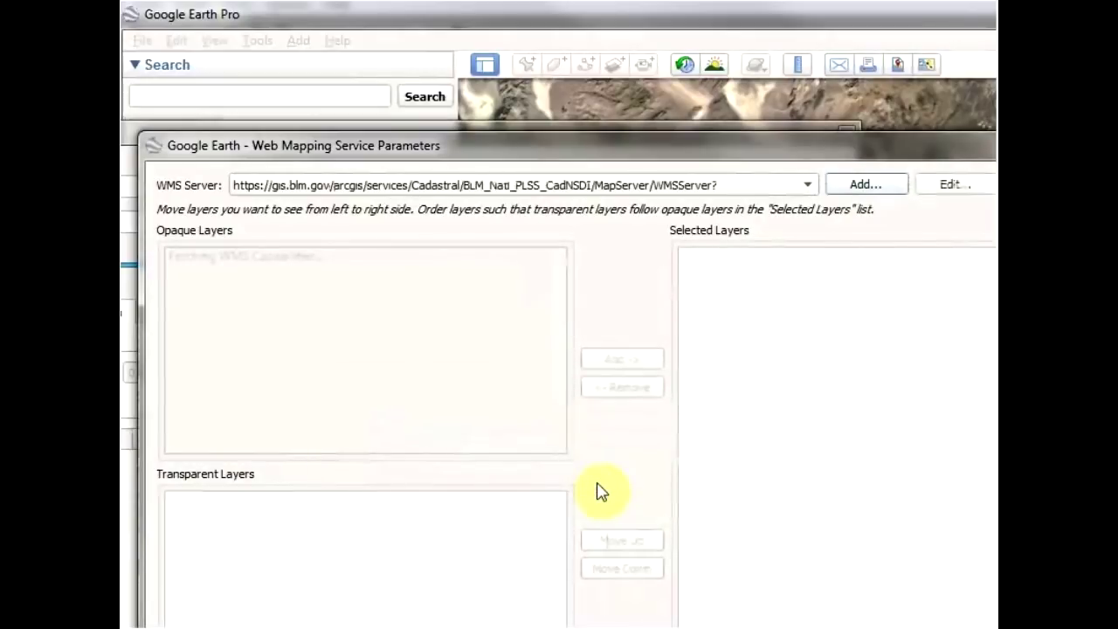
- Add the PLSS Intersected, Section, Township and State Boundaries layers and apply them to the overlay
{"action": "left_click", "coordinate": [280, 257]}
{"action": "left_click", "coordinate": [622, 359]}
{"action": "left_click", "coordinate": [323, 274]}
{"action": "left_click", "coordinate": [306, 256]}
{"action": "left_click", "coordinate": [622, 359]}
{"action": "left_click", "coordinate": [350, 255]}
{"action": "left_click", "coordinate": [622, 359]}
{"action": "left_click", "coordinate": [367, 257]}
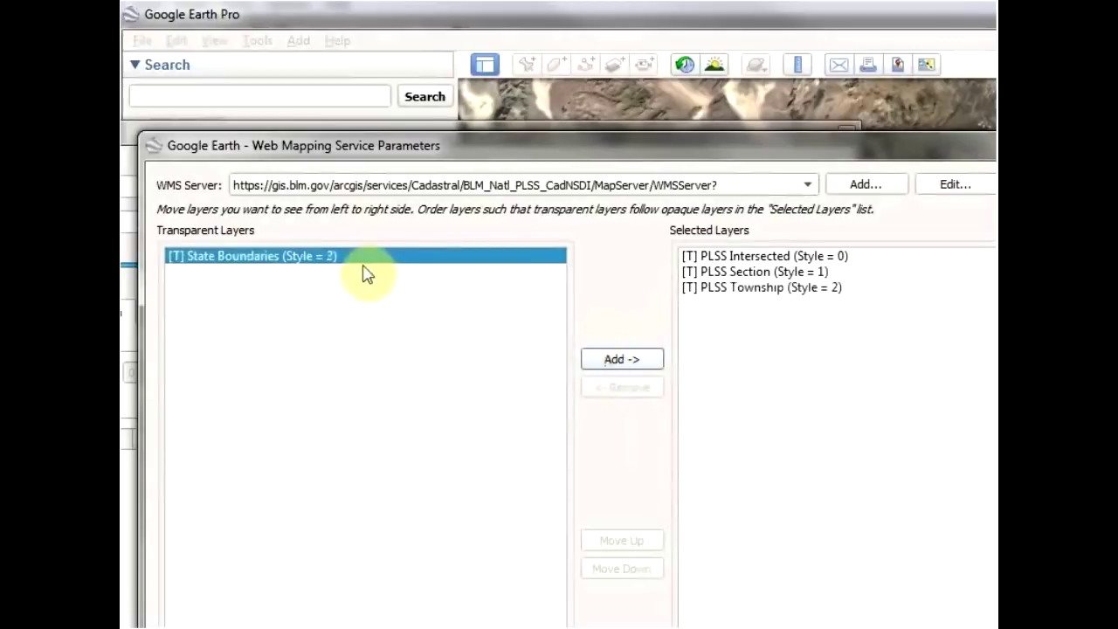
{"action": "left_click", "coordinate": [621, 359]}
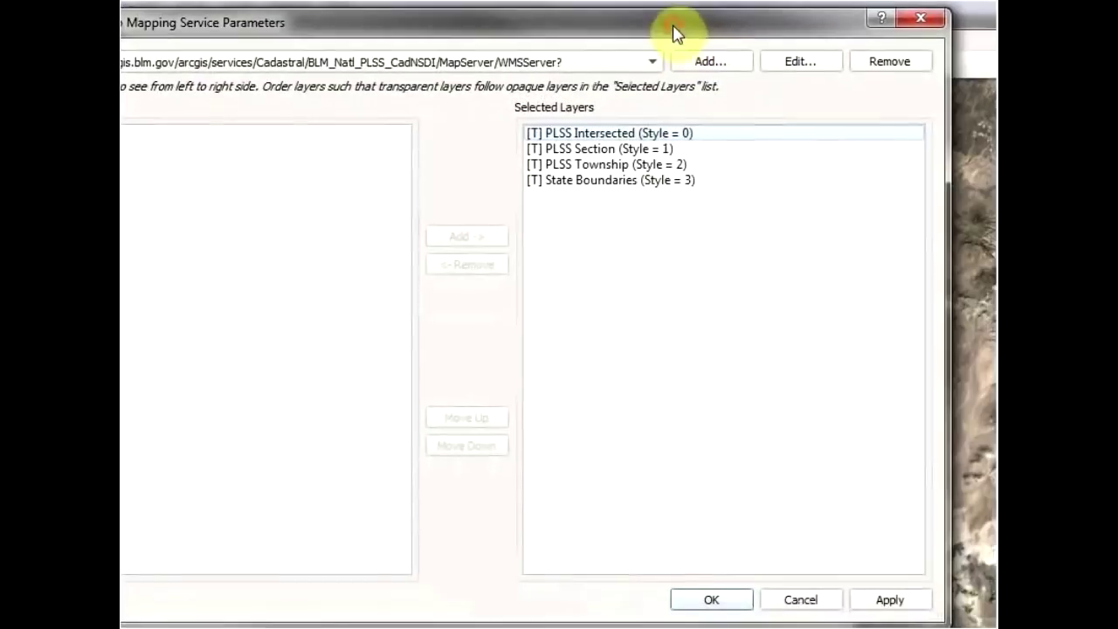
{"action": "left_click", "coordinate": [719, 601]}
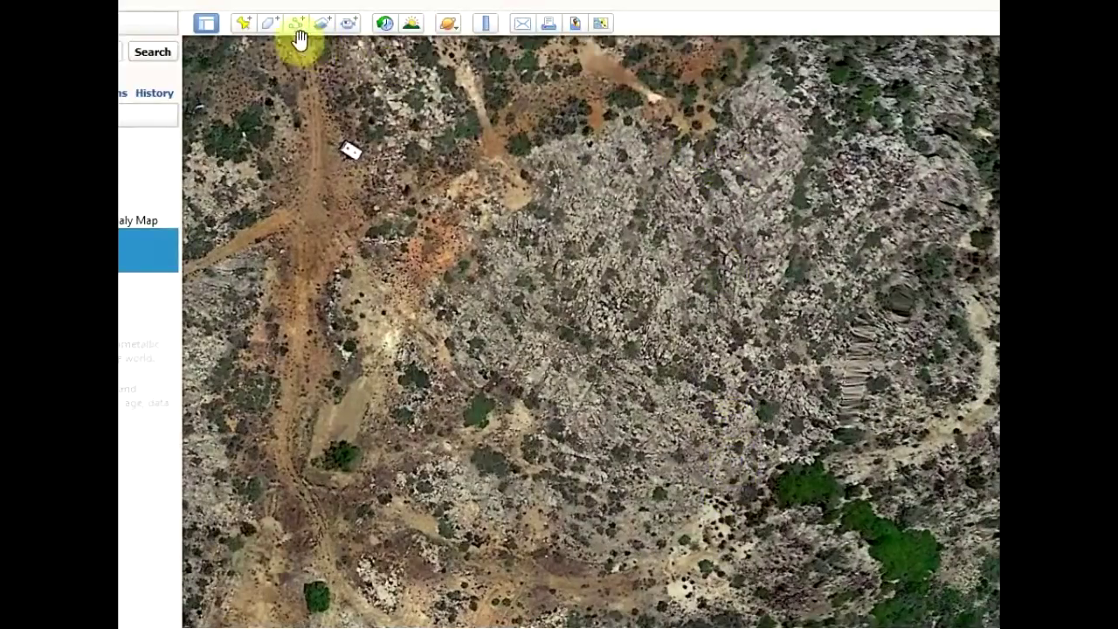
- Add a placemark, drag it into place, and set its latitude to 34.2461124
{"action": "left_click", "coordinate": [244, 24]}
{"action": "left_click_drag", "start_coordinate": [860, 437], "coordinate": [830, 568]}
{"action": "left_click_drag", "start_coordinate": [276, 45], "coordinate": [168, 64]}
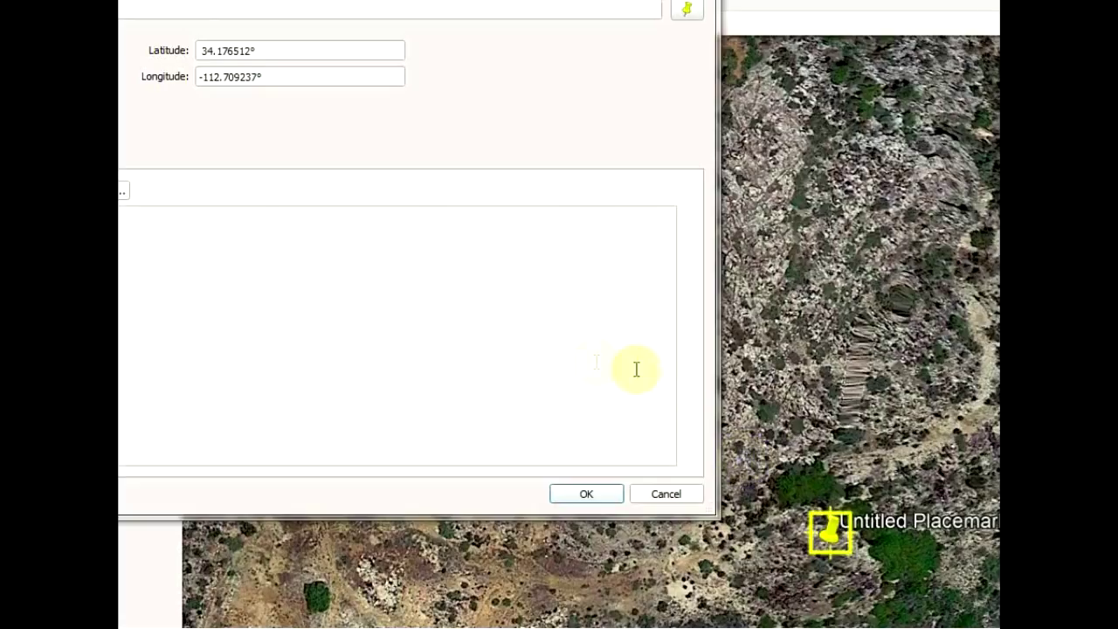
{"action": "left_click_drag", "start_coordinate": [253, 51], "coordinate": [133, 80]}
{"action": "type", "text": "34.2"}
{"action": "type", "text": "461124"}
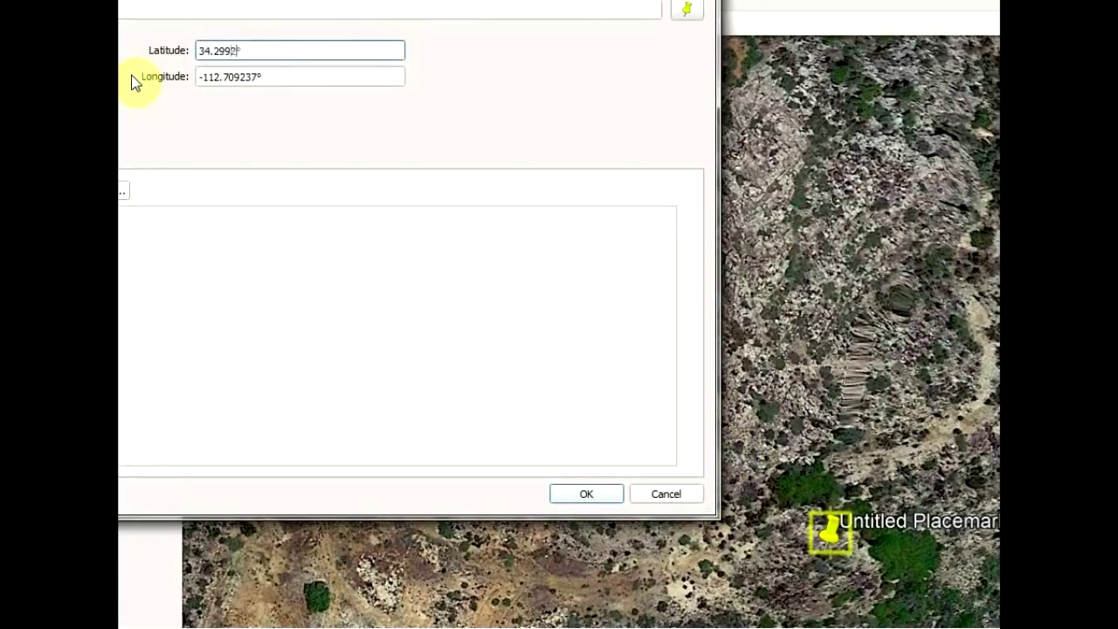
{"action": "key", "text": "Return"}
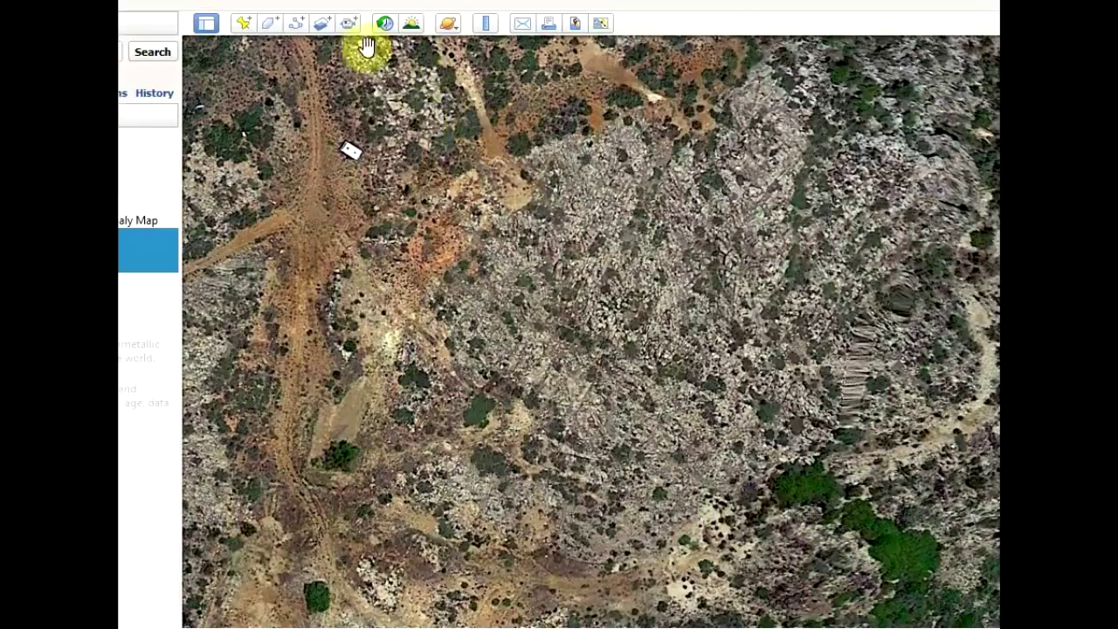
- Trace a path along the dirt track, then cancel it
{"action": "left_click", "coordinate": [296, 24]}
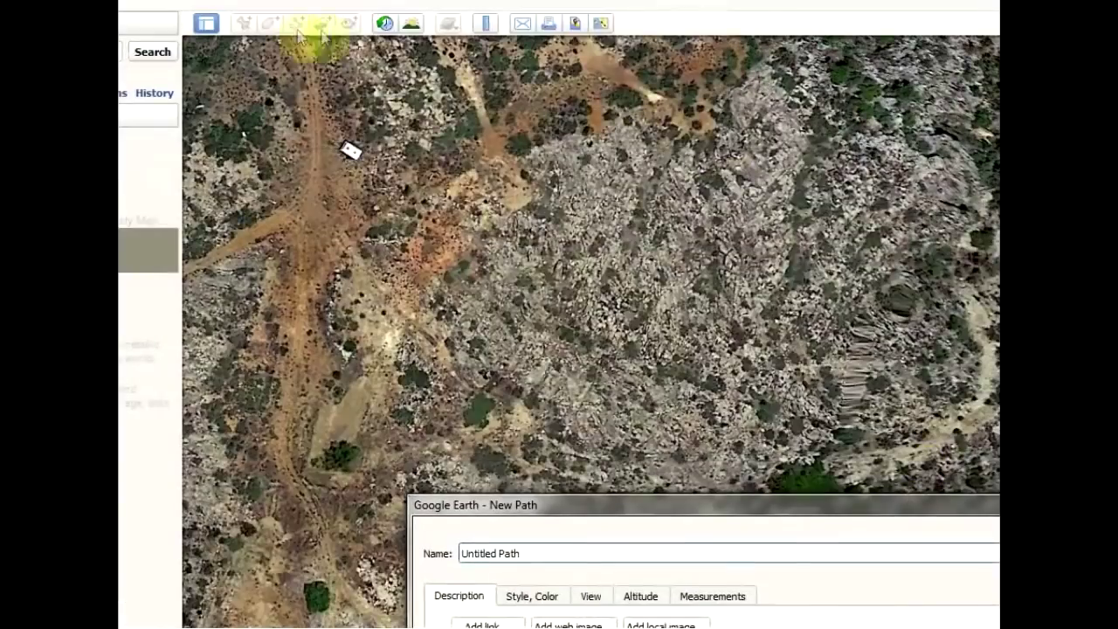
{"action": "left_click", "coordinate": [306, 47]}
{"action": "left_click", "coordinate": [313, 171]}
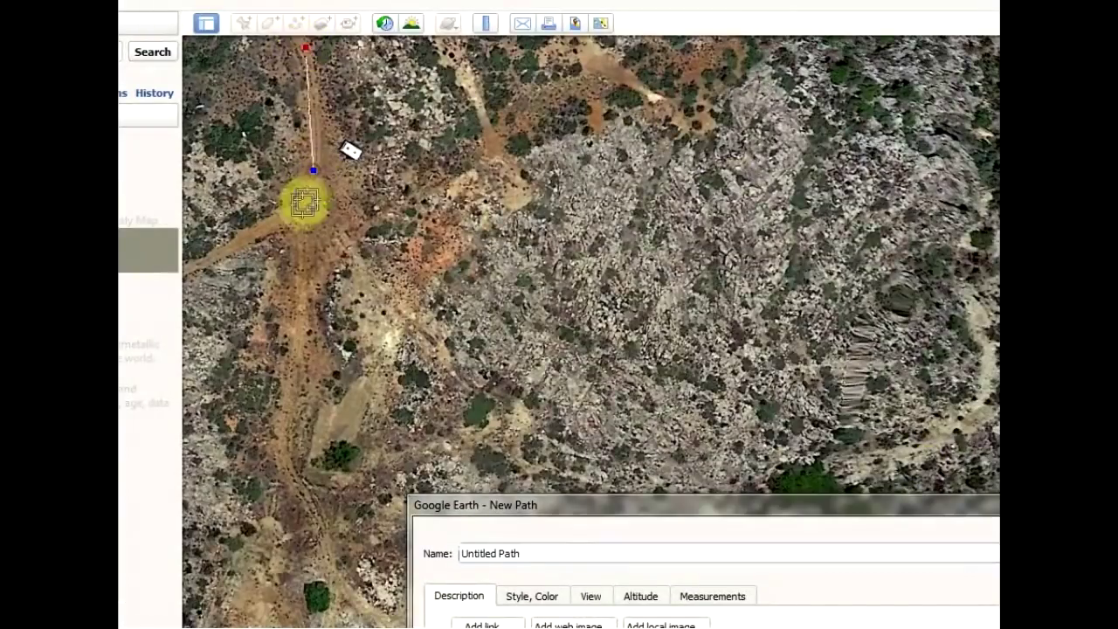
{"action": "left_click", "coordinate": [301, 210]}
{"action": "left_click", "coordinate": [295, 315]}
{"action": "left_click", "coordinate": [282, 457]}
{"action": "left_click", "coordinate": [314, 528]}
{"action": "key", "text": "Escape"}
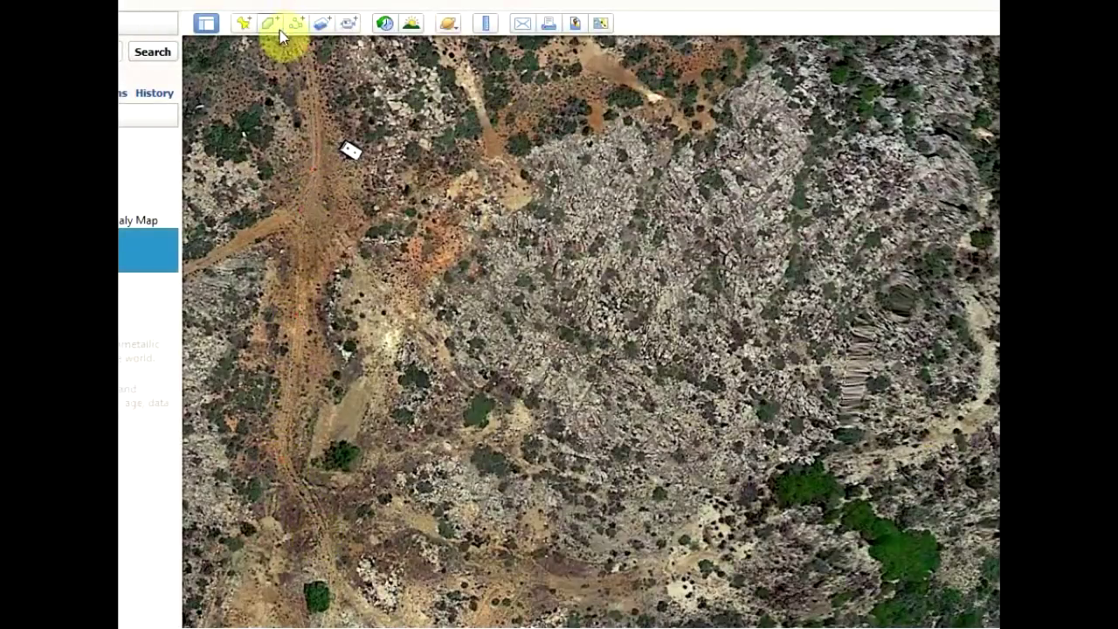
- Draw a polygon outlining the patch beside the dirt track
{"action": "left_click", "coordinate": [270, 24]}
{"action": "left_click_drag", "start_coordinate": [557, 301], "coordinate": [739, 492]}
{"action": "left_click", "coordinate": [319, 192]}
{"action": "left_click", "coordinate": [397, 343]}
{"action": "left_click", "coordinate": [380, 474]}
{"action": "left_click", "coordinate": [509, 544]}
{"action": "left_click", "coordinate": [499, 609]}
{"action": "left_click", "coordinate": [242, 607]}
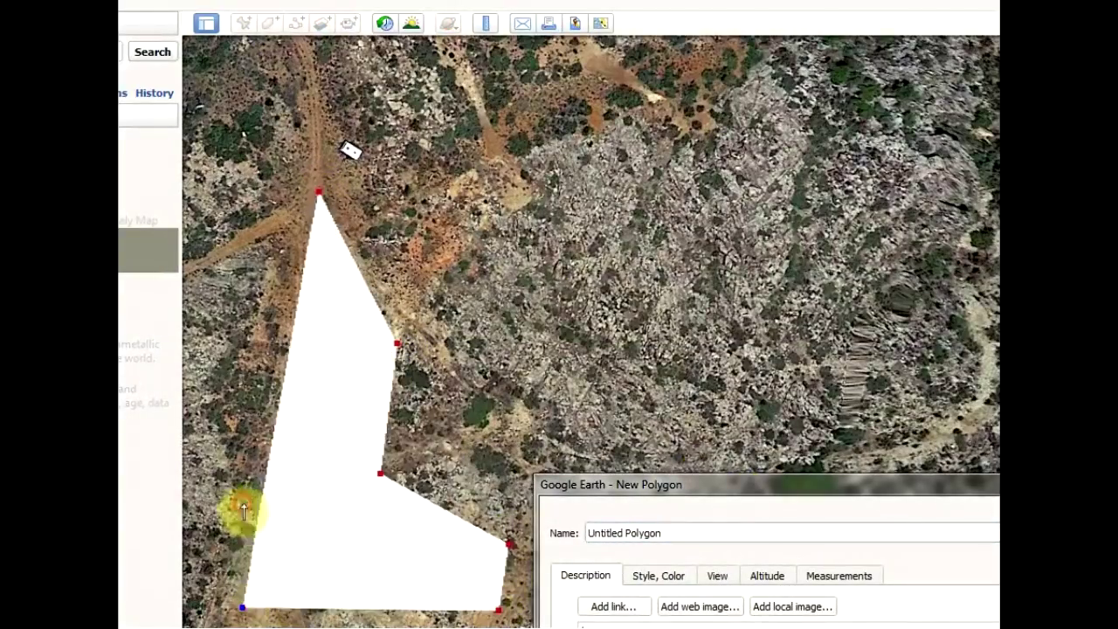
{"action": "left_click", "coordinate": [242, 503]}
{"action": "left_click", "coordinate": [234, 365]}
{"action": "left_click", "coordinate": [279, 214]}
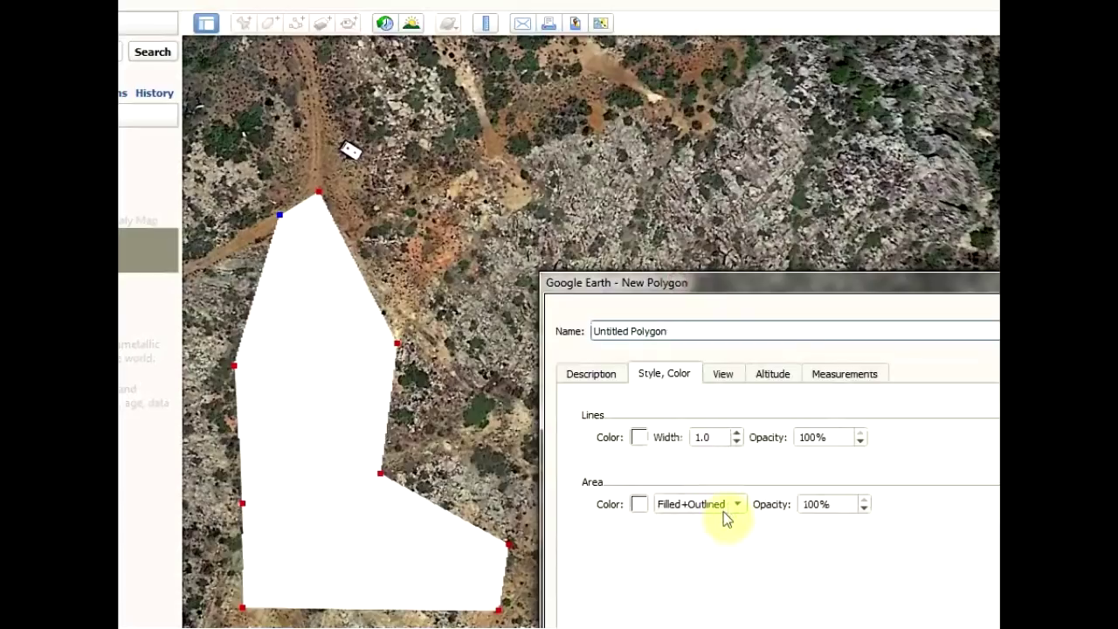
- Set the polygon's area style to Outlined and bring up its actions menu
{"action": "left_click", "coordinate": [725, 507]}
{"action": "left_click", "coordinate": [718, 486]}
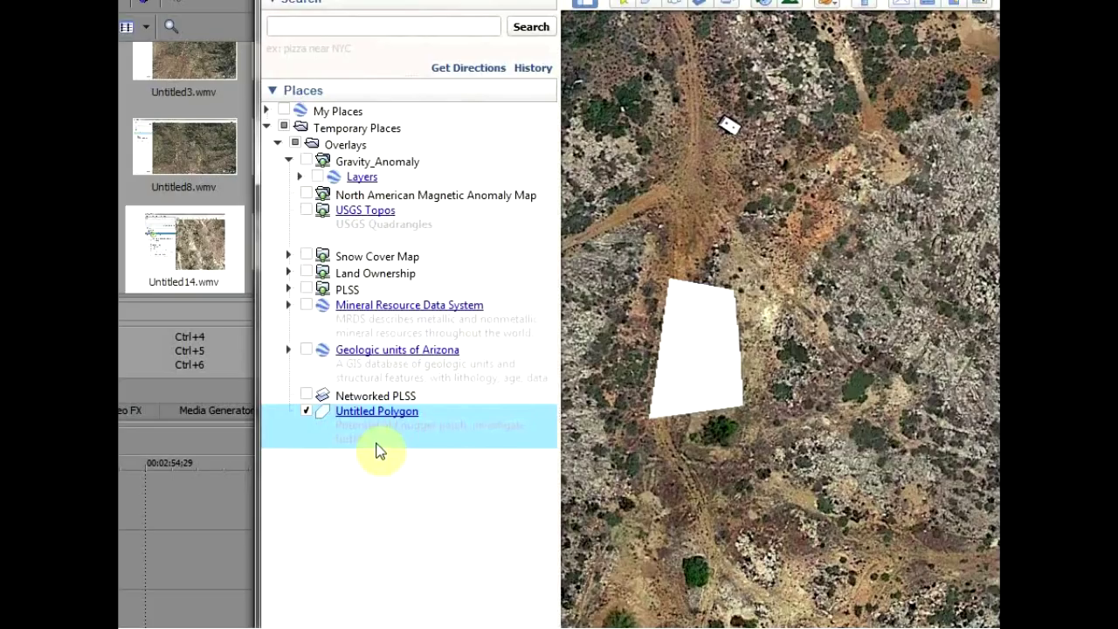
{"action": "right_click", "coordinate": [374, 444]}
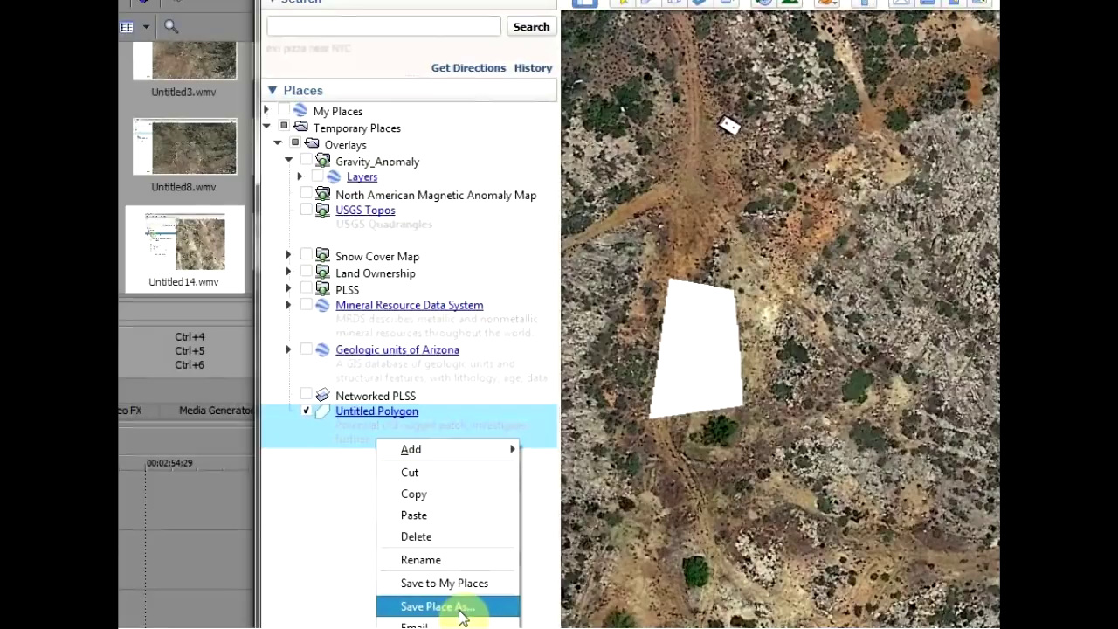
- Turn on historical imagery and step the polygon area back three dates, to 11/6/2015 and earlier
{"action": "key", "text": "Escape"}
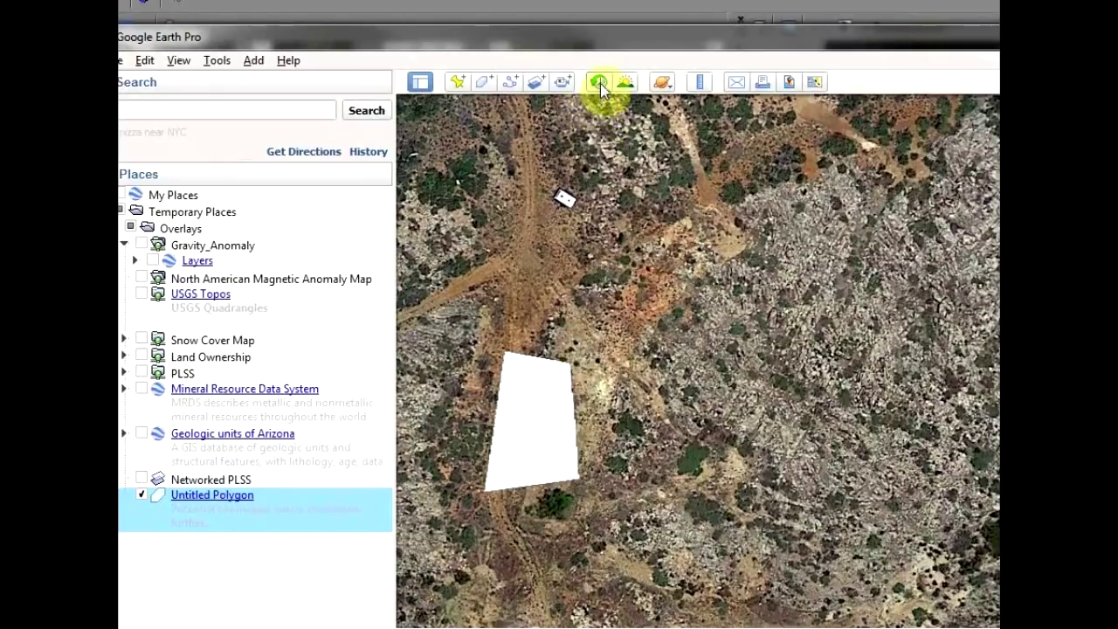
{"action": "left_click", "coordinate": [600, 85]}
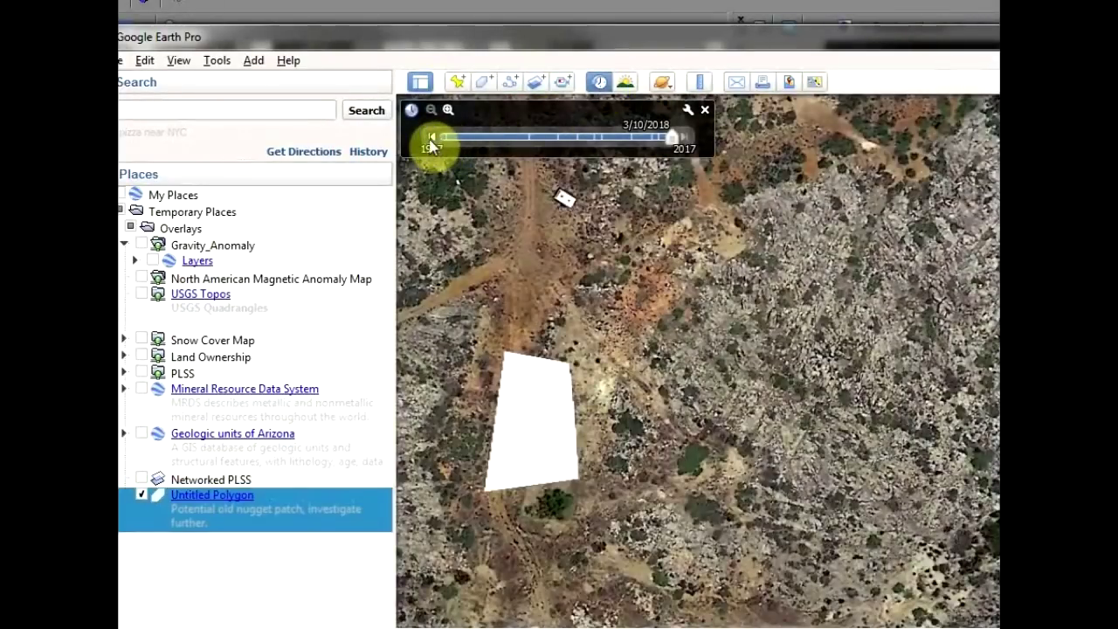
{"action": "left_click", "coordinate": [430, 138]}
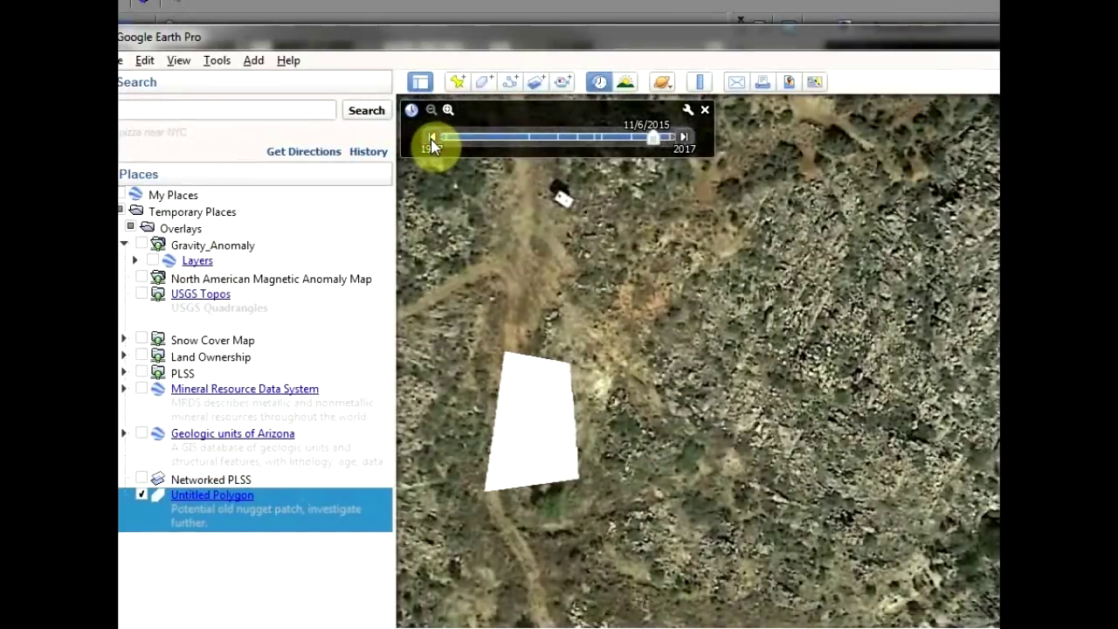
{"action": "left_click", "coordinate": [430, 138]}
{"action": "left_click", "coordinate": [430, 139]}
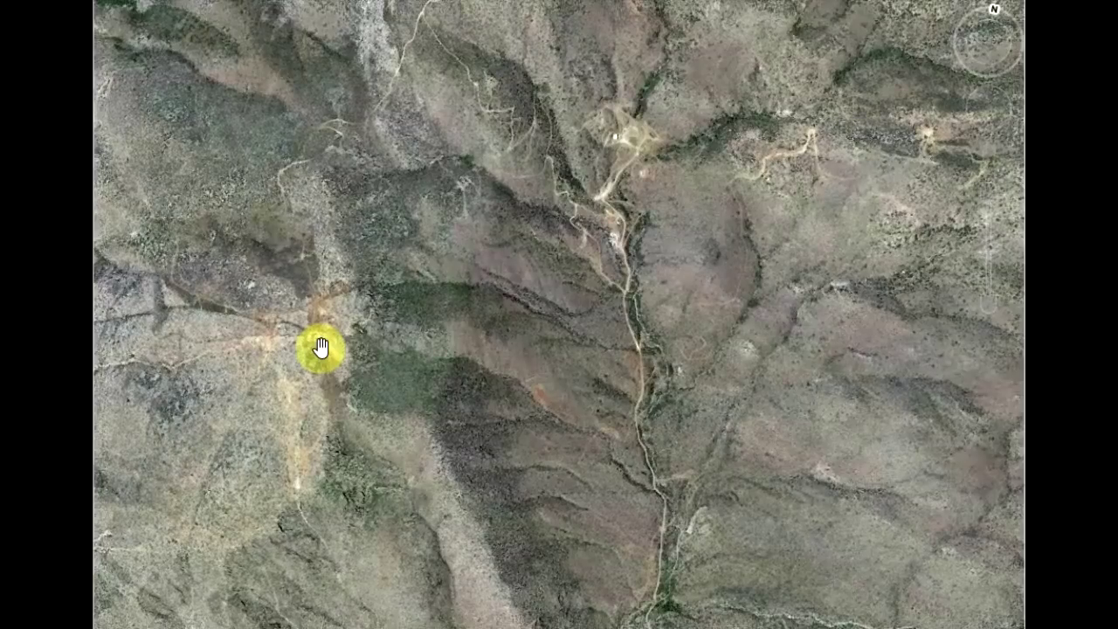
- Pan across the nearby terrain, zoom in, then zoom back out to the wider gullied hills
{"action": "left_click_drag", "start_coordinate": [320, 346], "coordinate": [732, 186]}
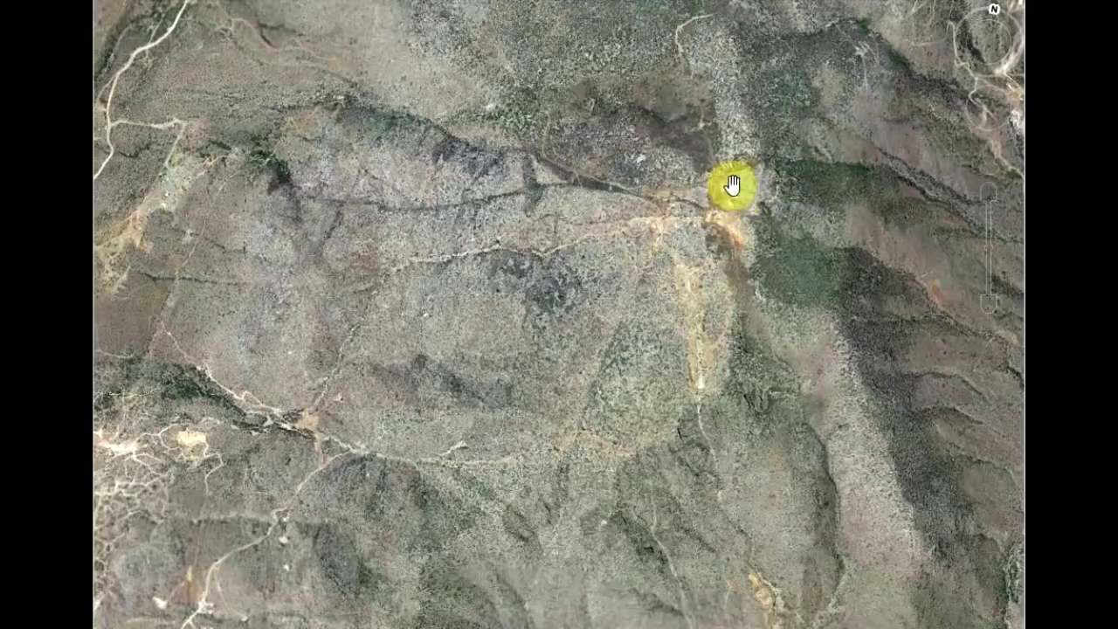
{"action": "scroll", "coordinate": [727, 188], "scroll_direction": "up", "scroll_amount": 5}
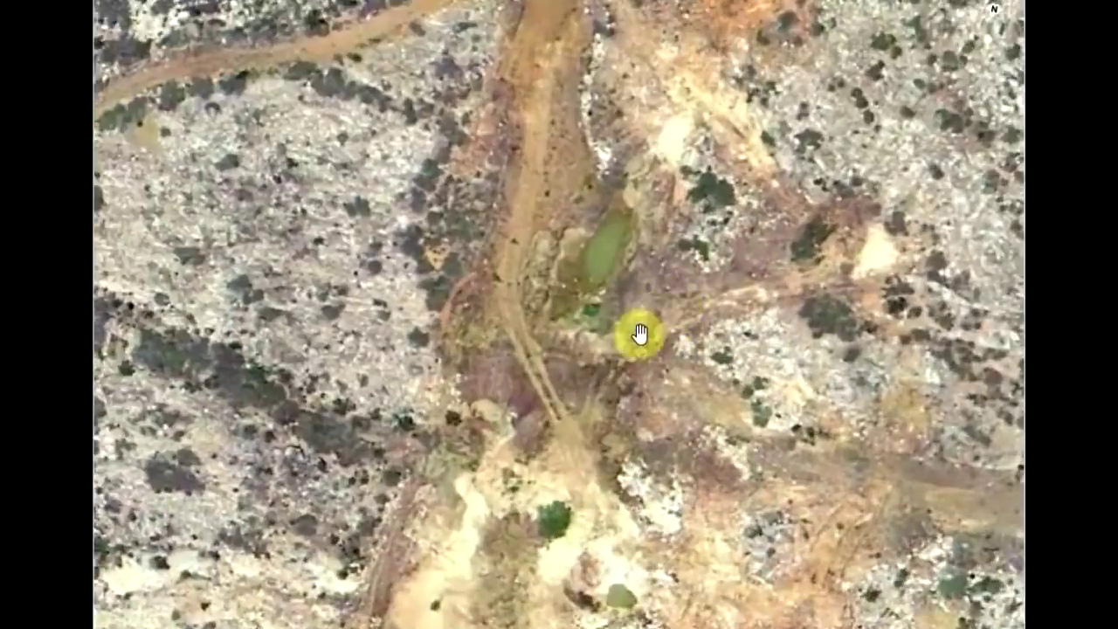
{"action": "scroll", "coordinate": [639, 333], "scroll_direction": "down", "scroll_amount": 5}
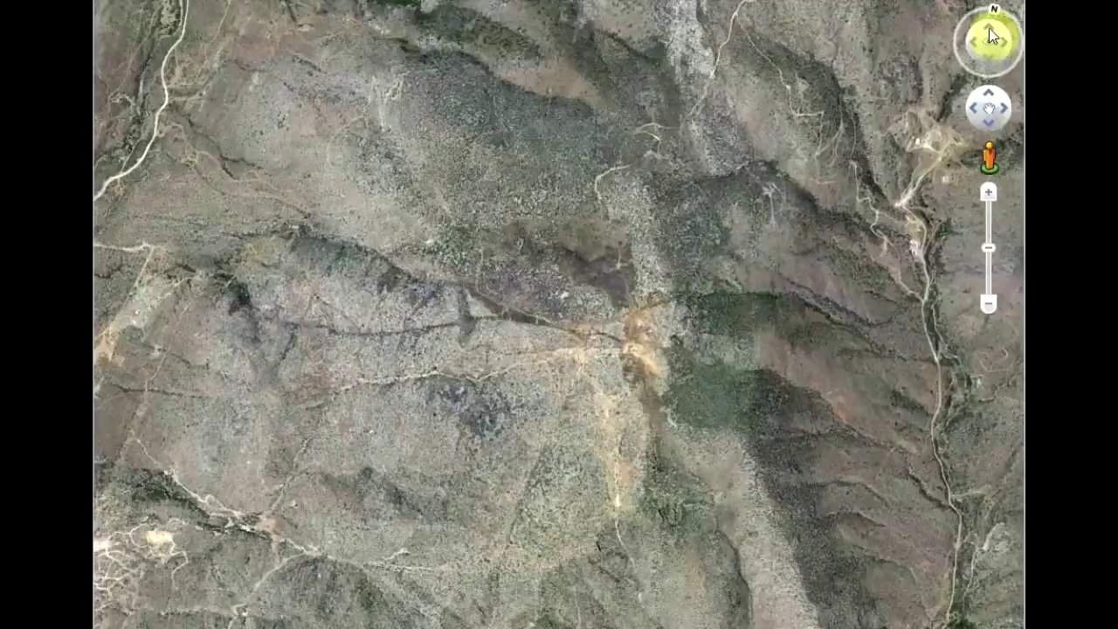